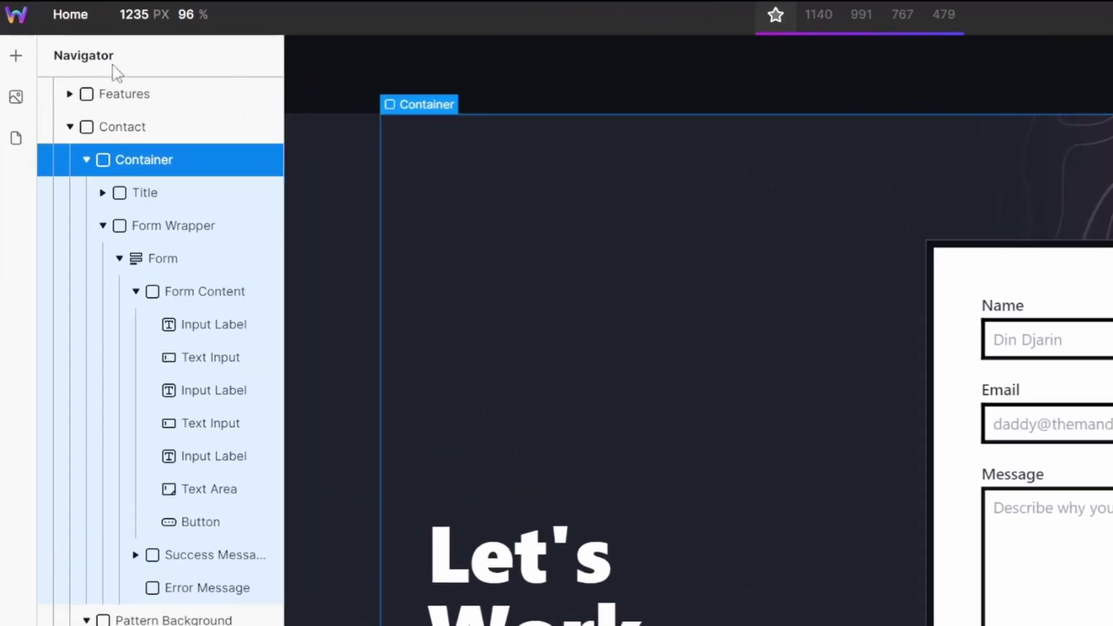
- Select the Form element under Contact > Container > Form Wrapper in the Navigator
click(163, 262)
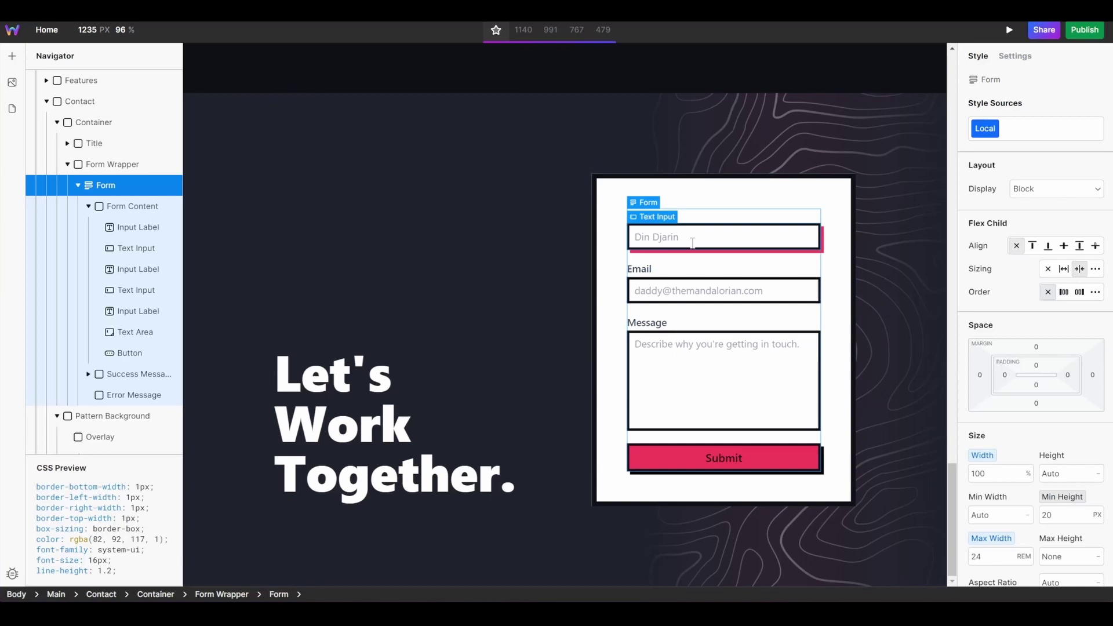
- Open the Name input's Settings and edit its Name property
click(692, 243)
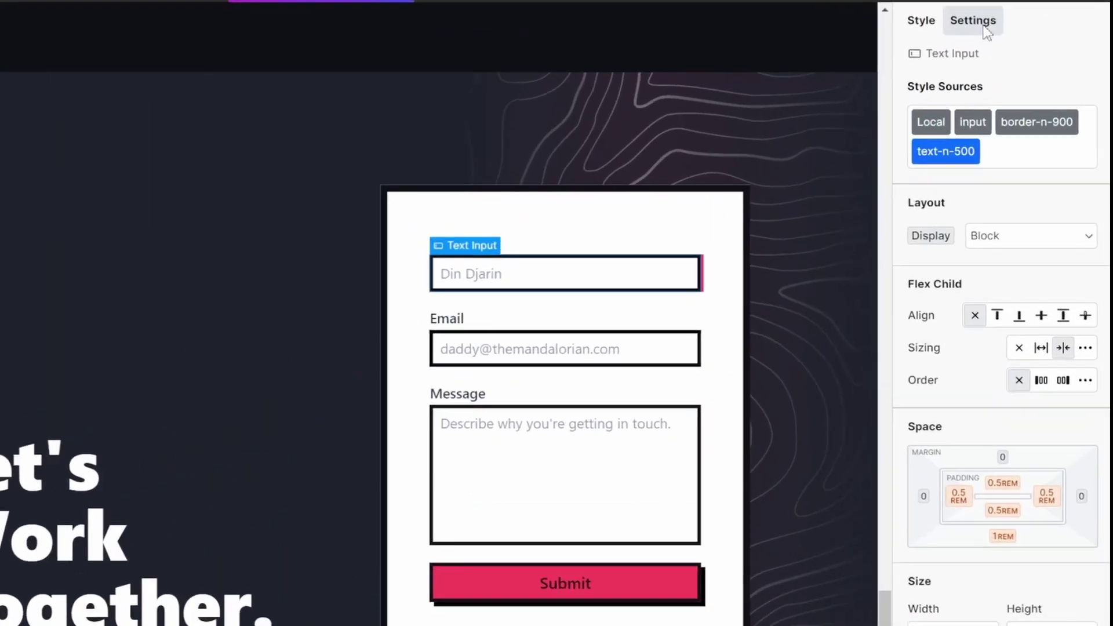
click(1023, 61)
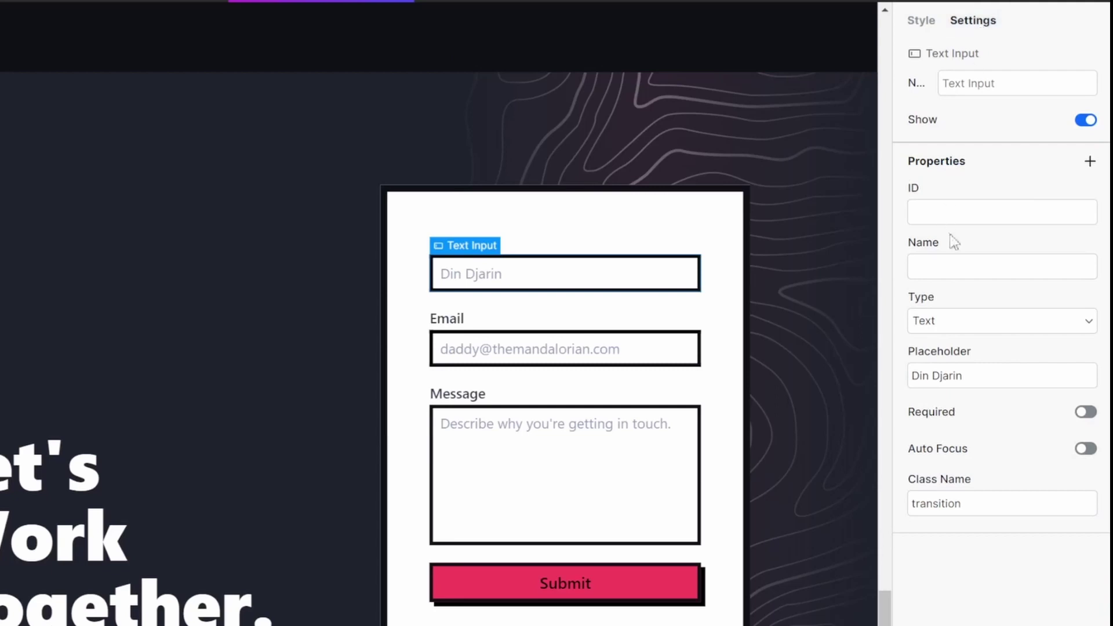
click(967, 262)
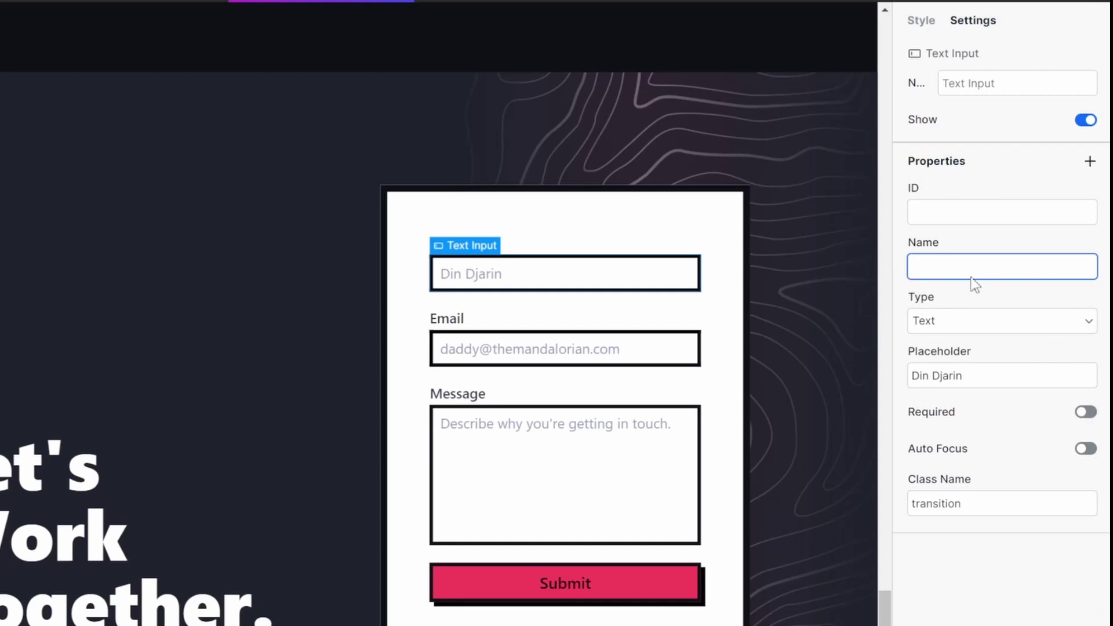
- Name the Email input 'email' and start editing the Message text area's Name property
click(530, 348)
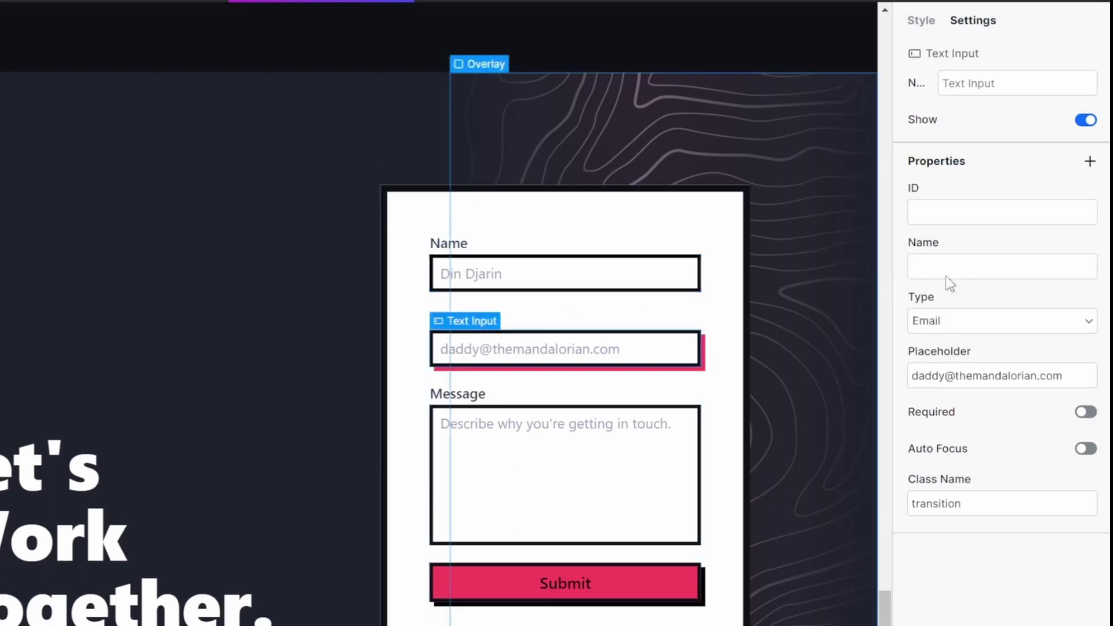
click(996, 262)
text(email)
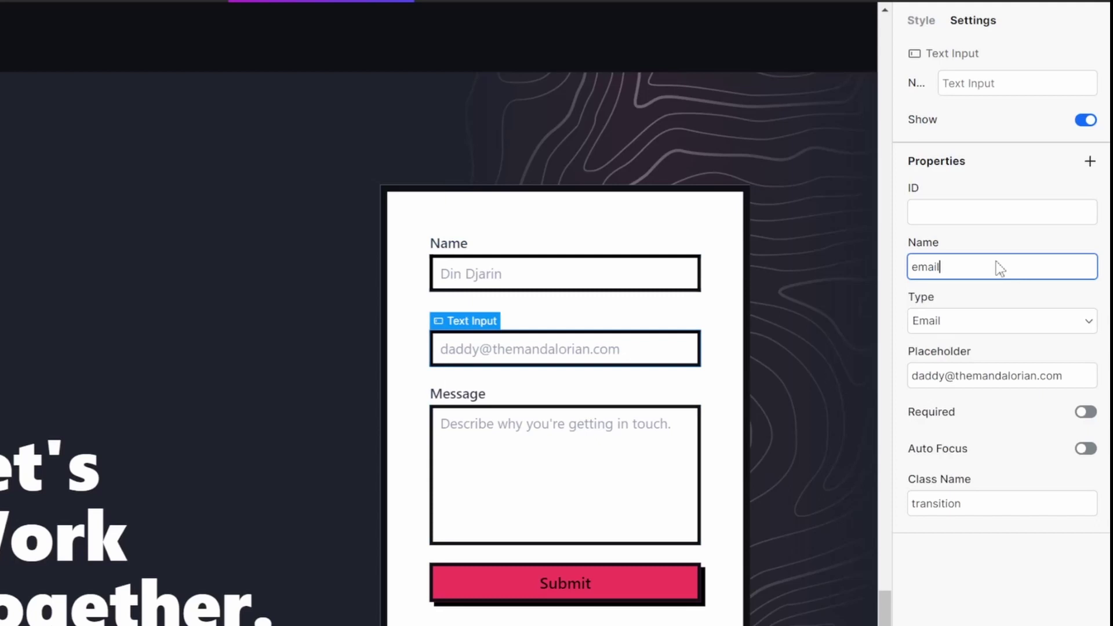
click(557, 471)
click(993, 265)
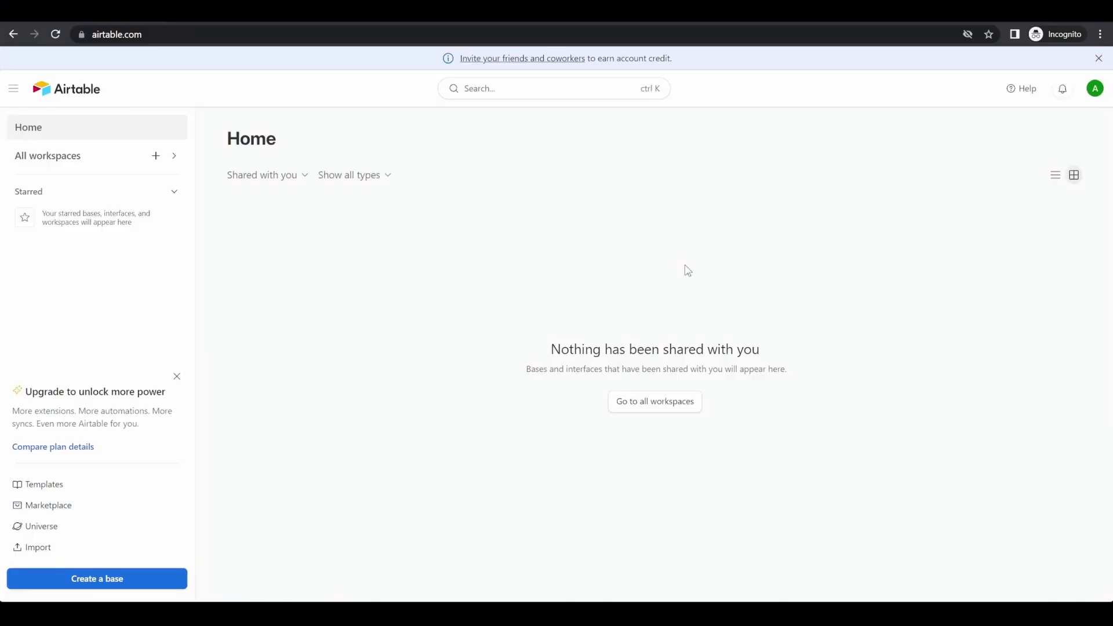
- Create a new base named 'Form submissions' and rename Table 1 to Form data
click(117, 580)
click(1089, 102)
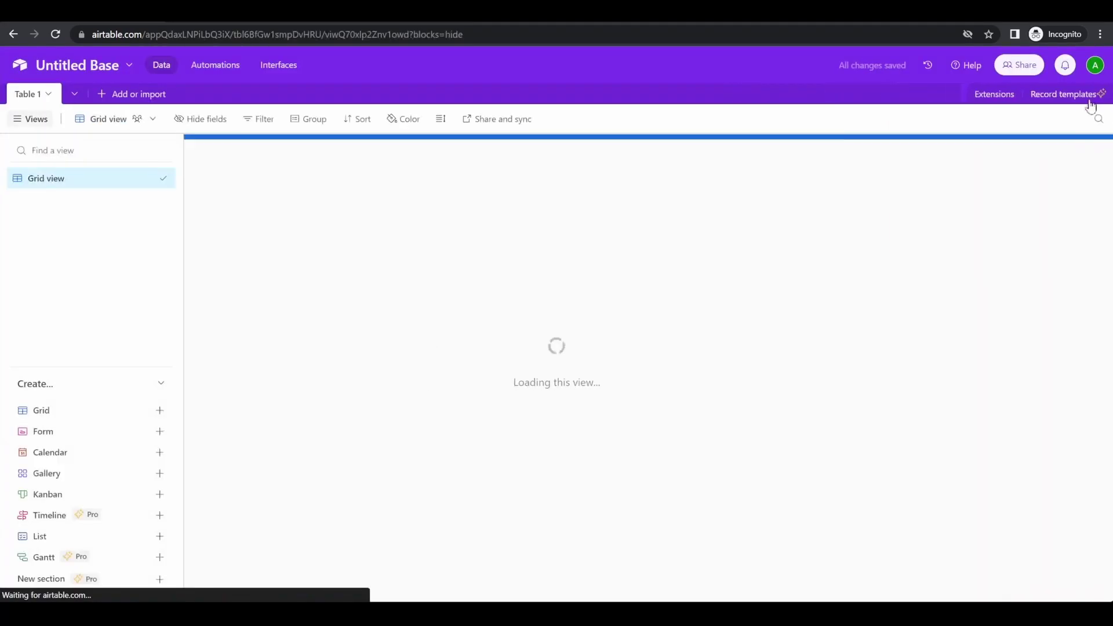
click(96, 66)
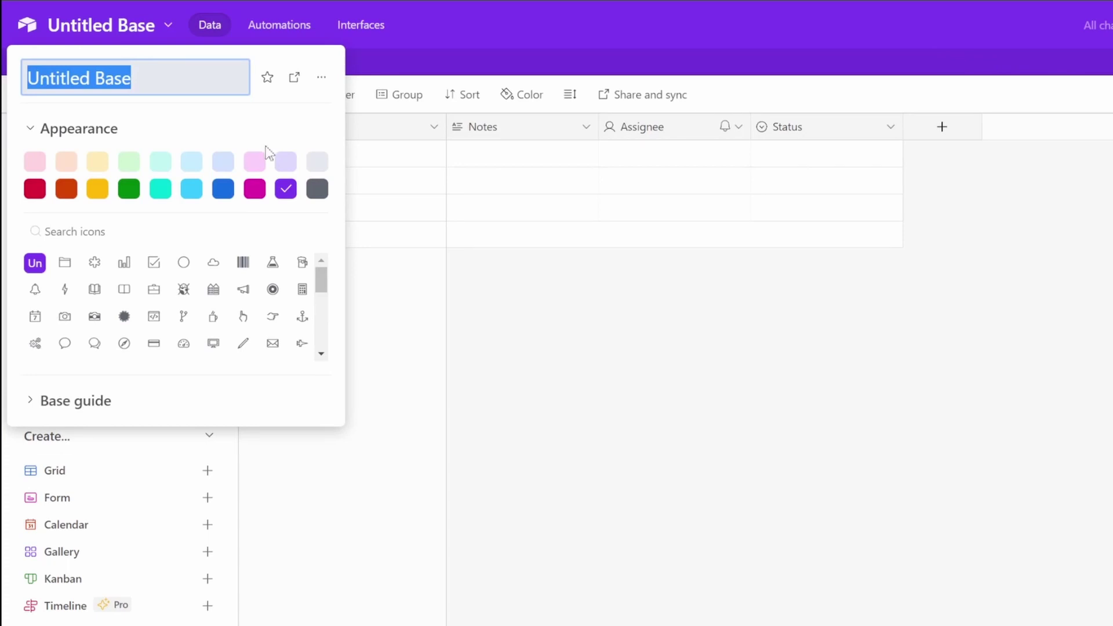
text(Form submissions)
key(Return)
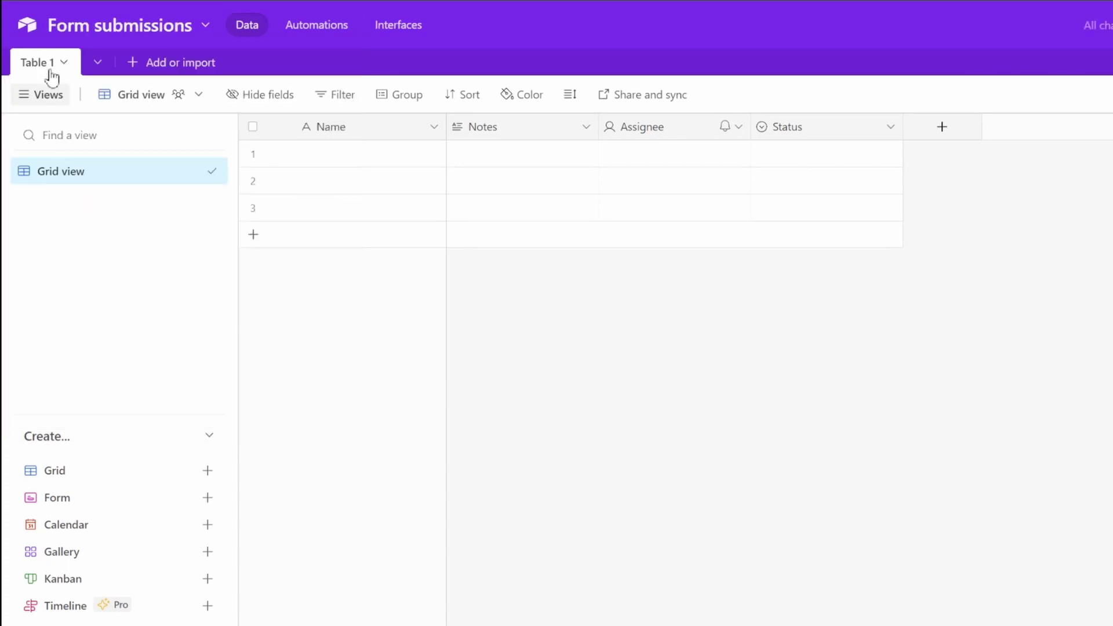
double_click(51, 70)
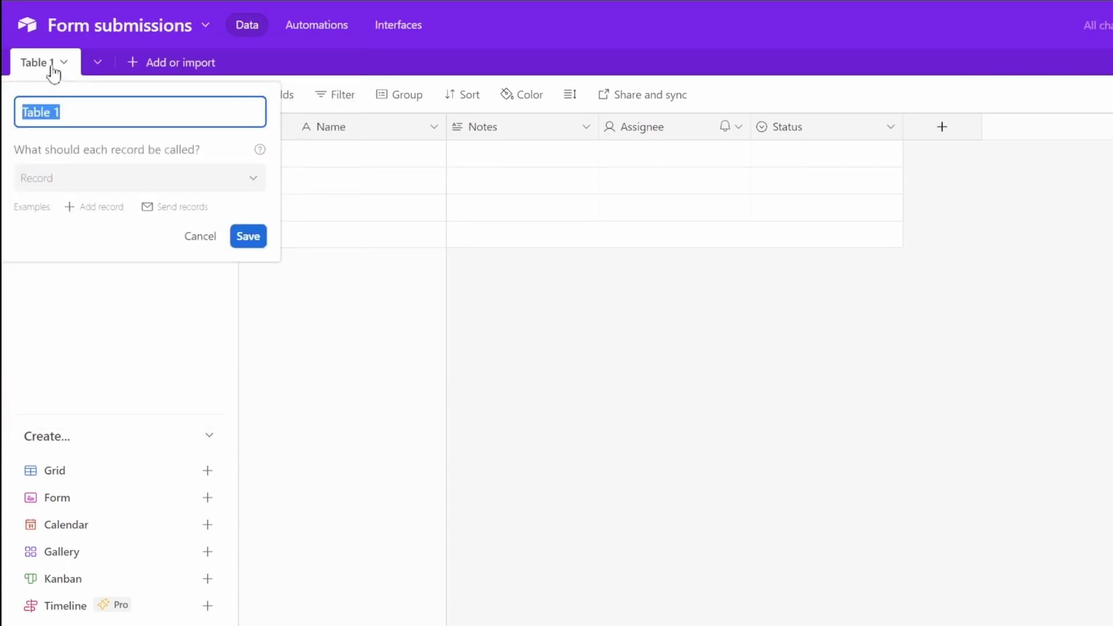
text(Form)
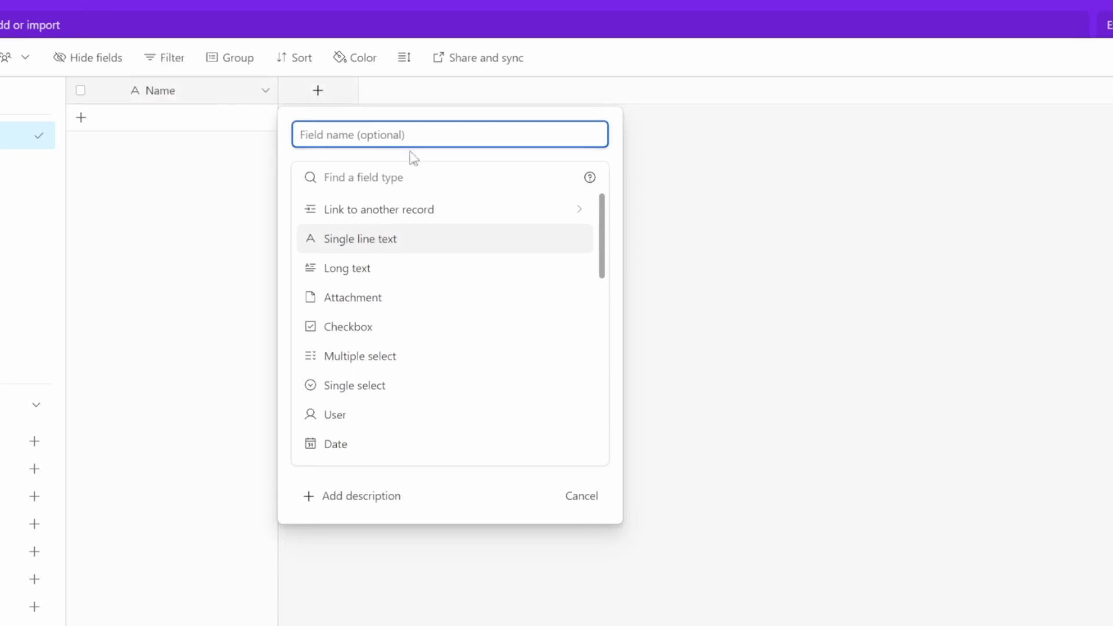
- Add an Email field of type Email to the Form data table
text(Email)
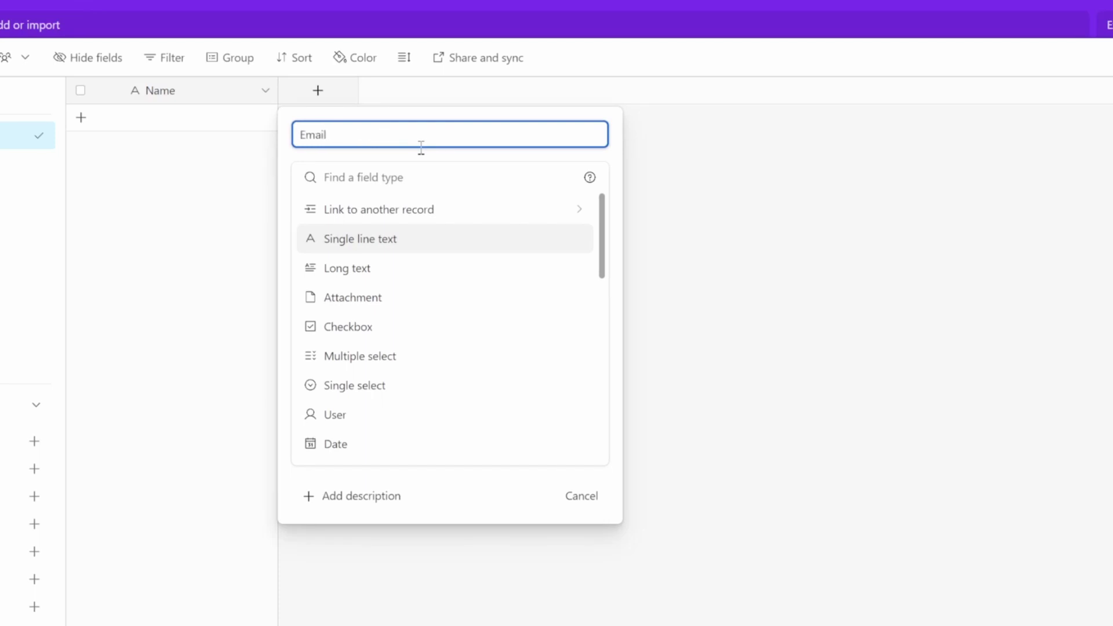
click(399, 182)
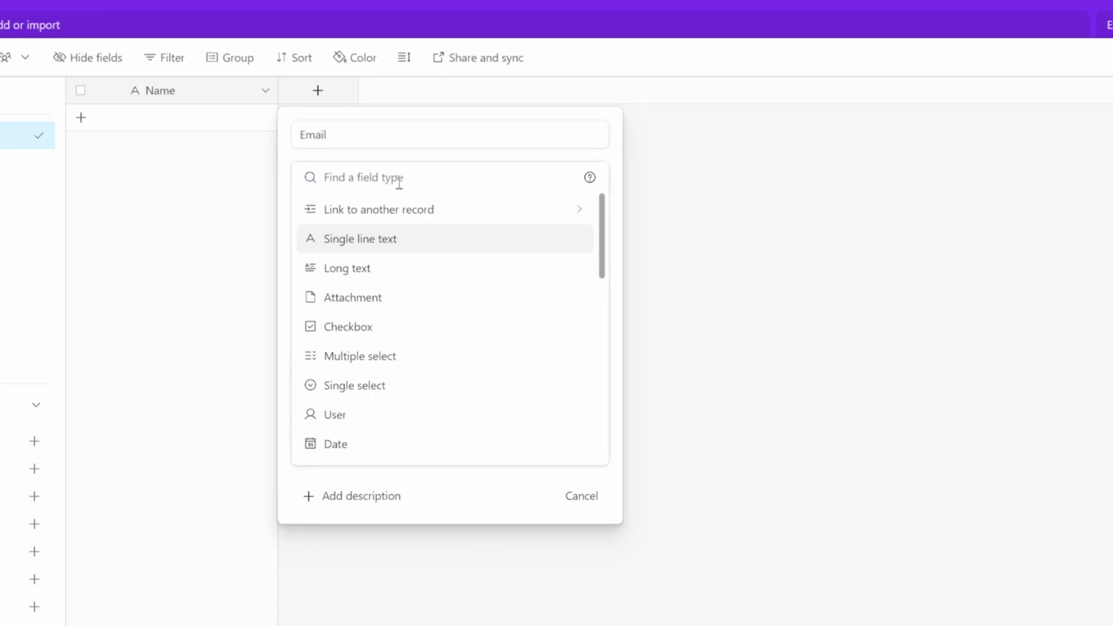
text(email)
click(369, 208)
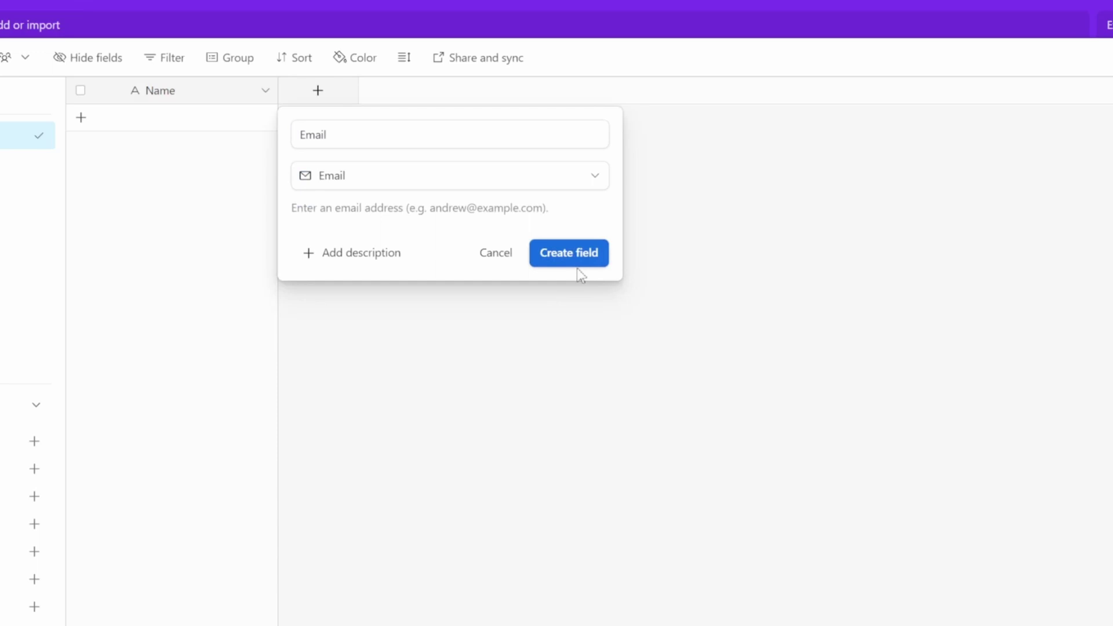
click(584, 259)
- Add a Message field of type Long text
click(472, 91)
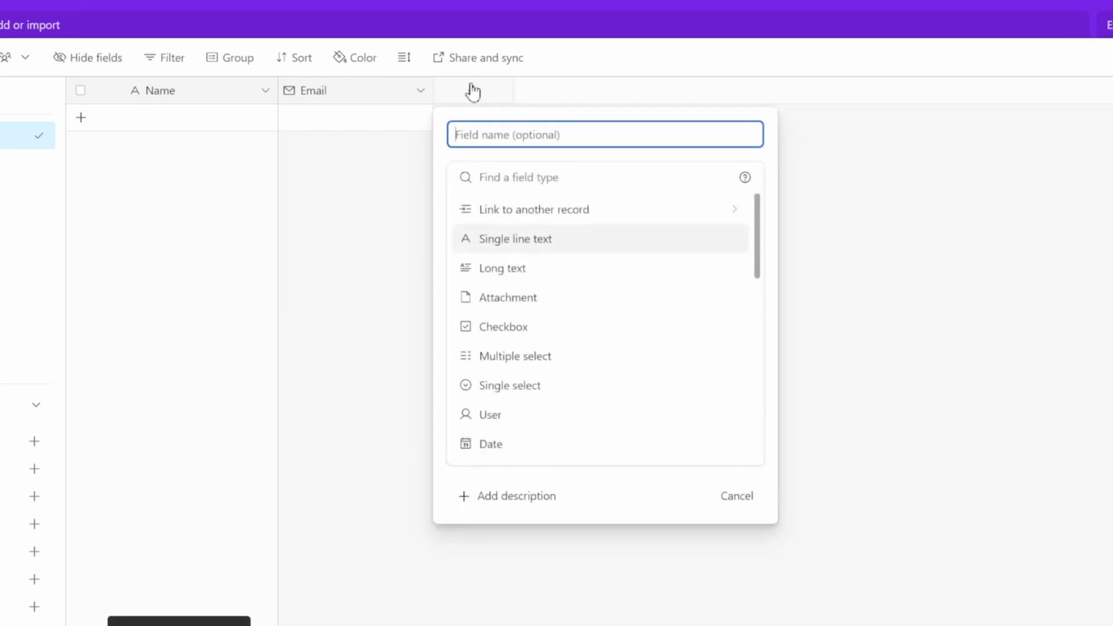
text(Message)
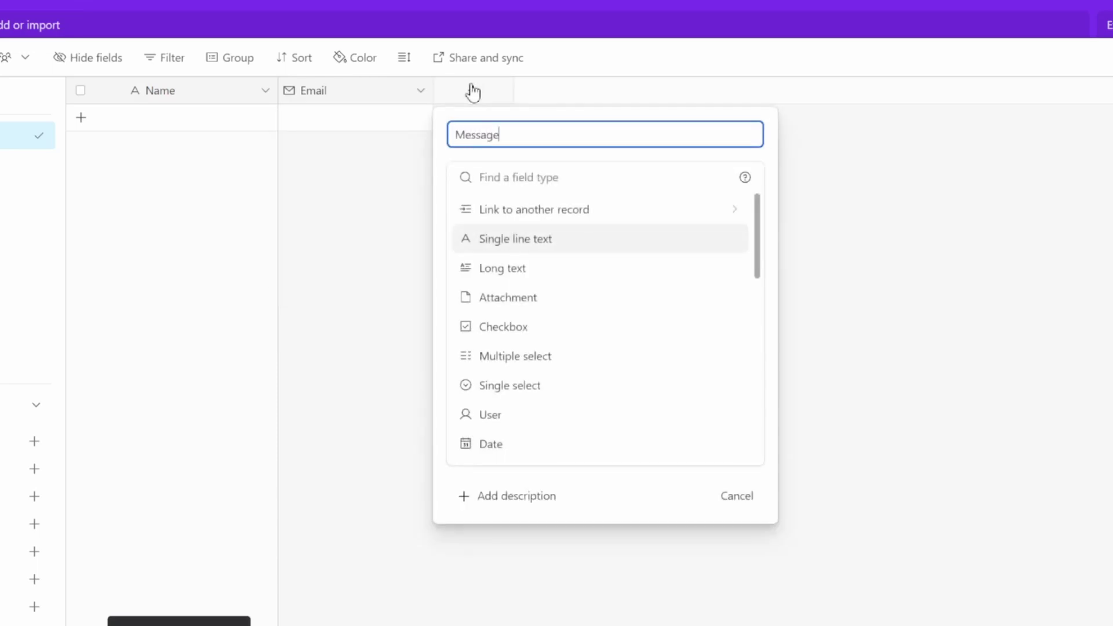
click(548, 269)
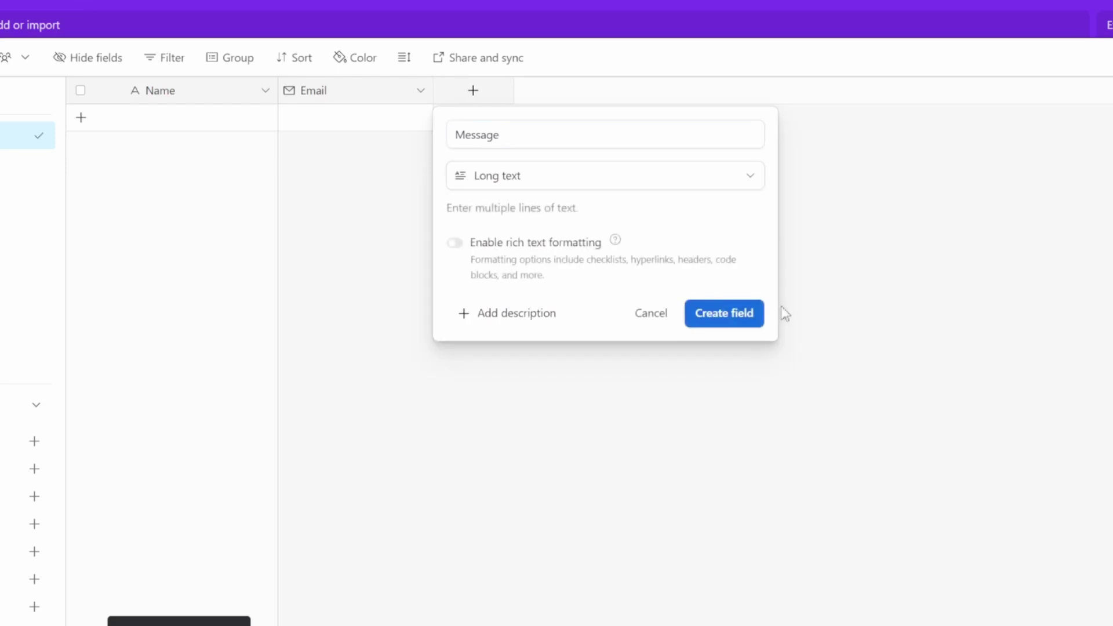
click(728, 311)
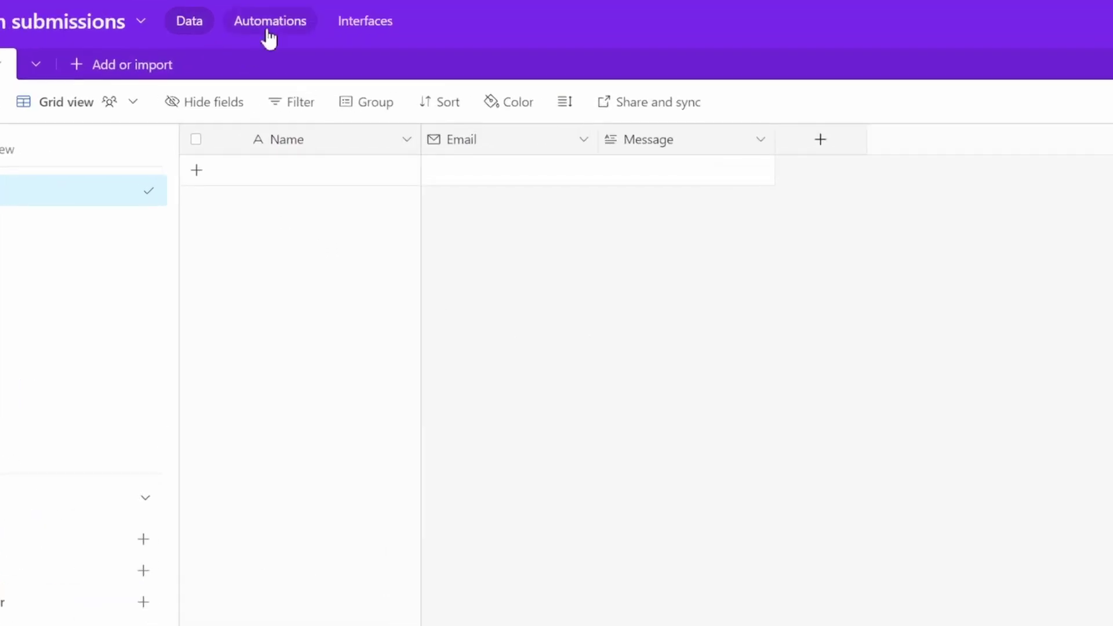
- In Automations, add a When webhook received trigger and copy its webhook URL
click(269, 26)
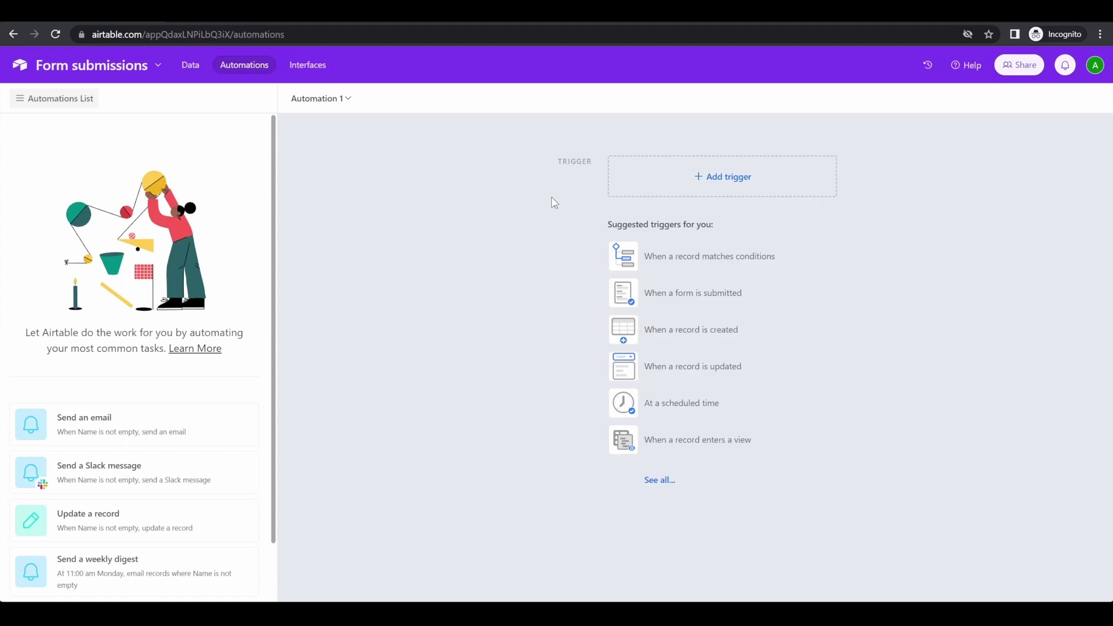
click(720, 175)
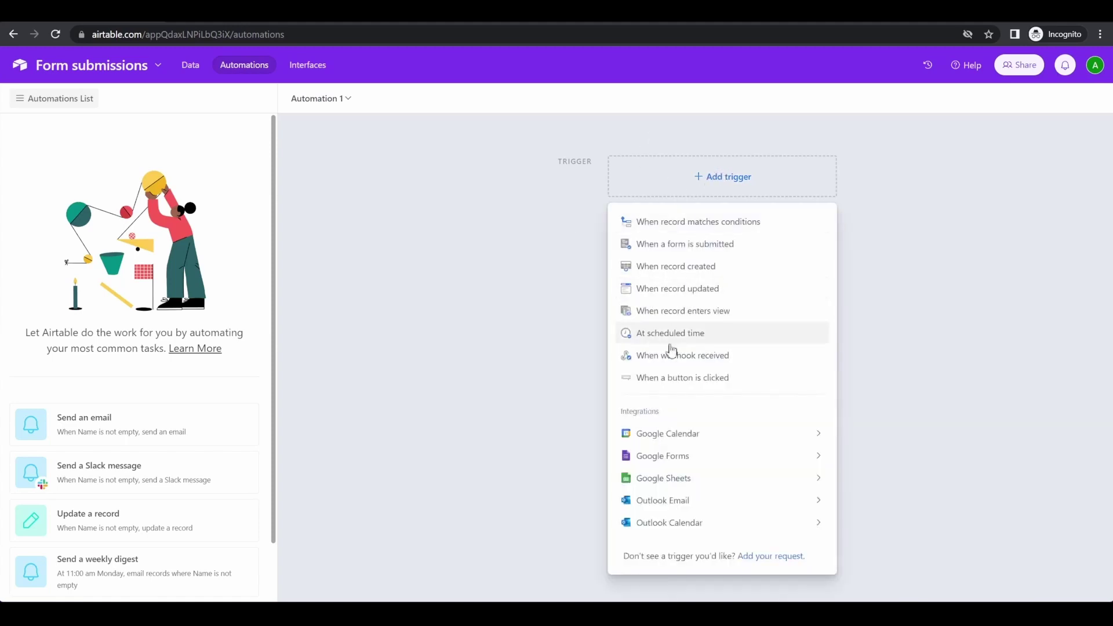
click(685, 361)
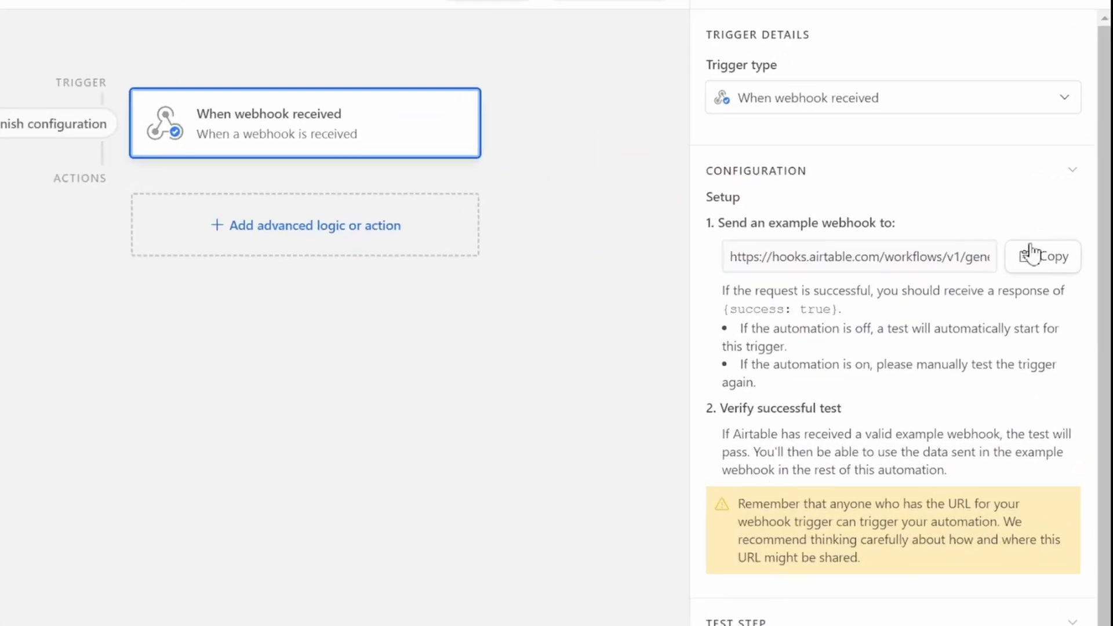
click(1065, 274)
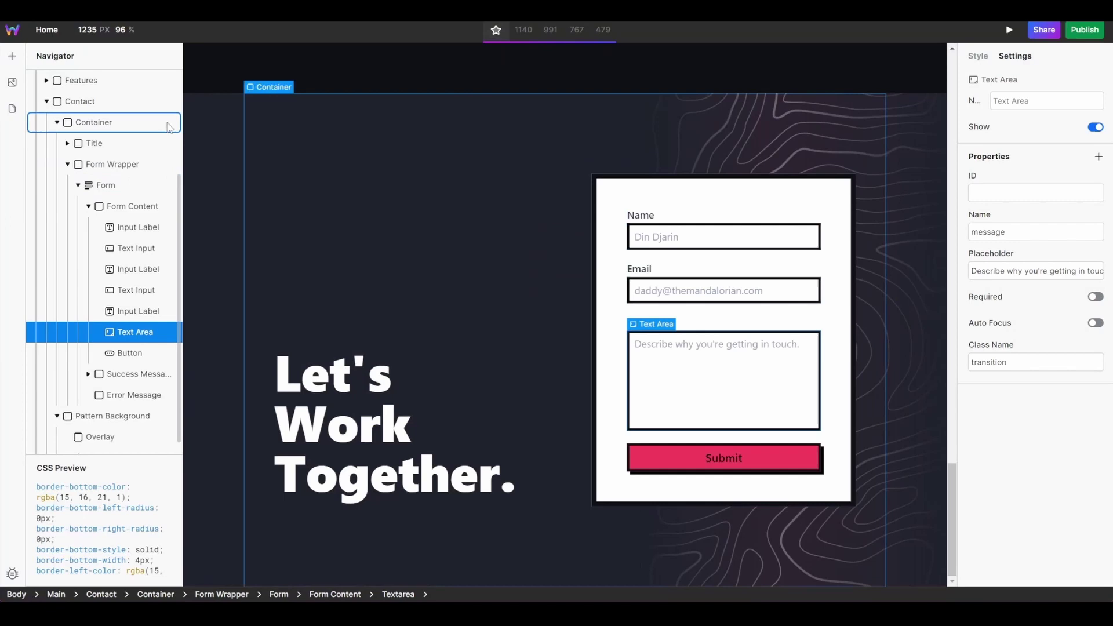
- Add an Action property to the Form set to the pasted Airtable webhook URL, then open Publish
click(116, 185)
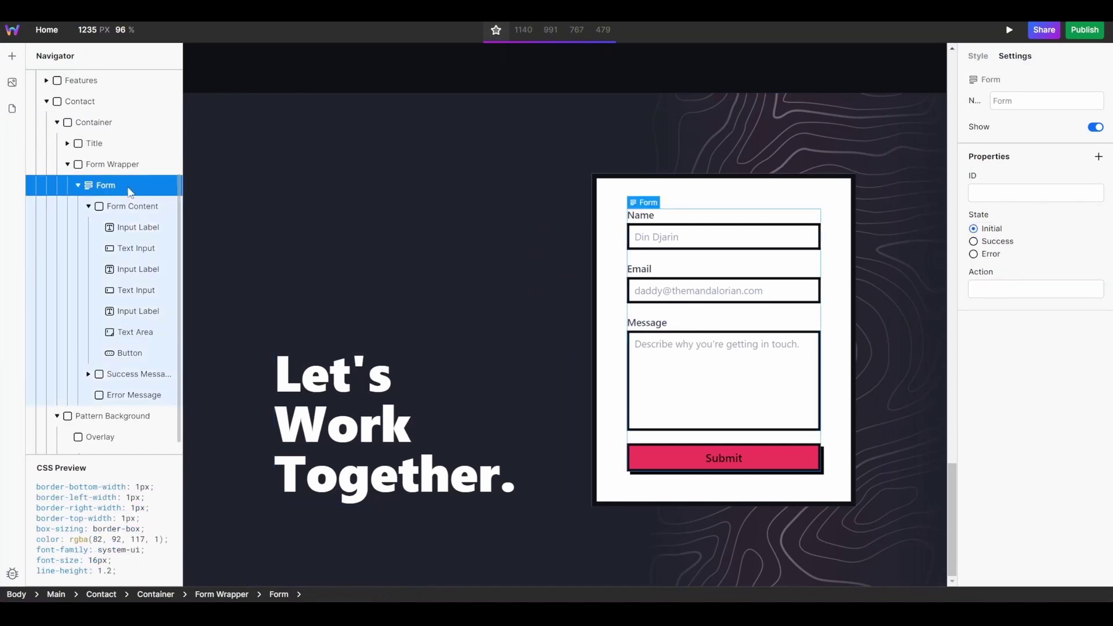
click(978, 55)
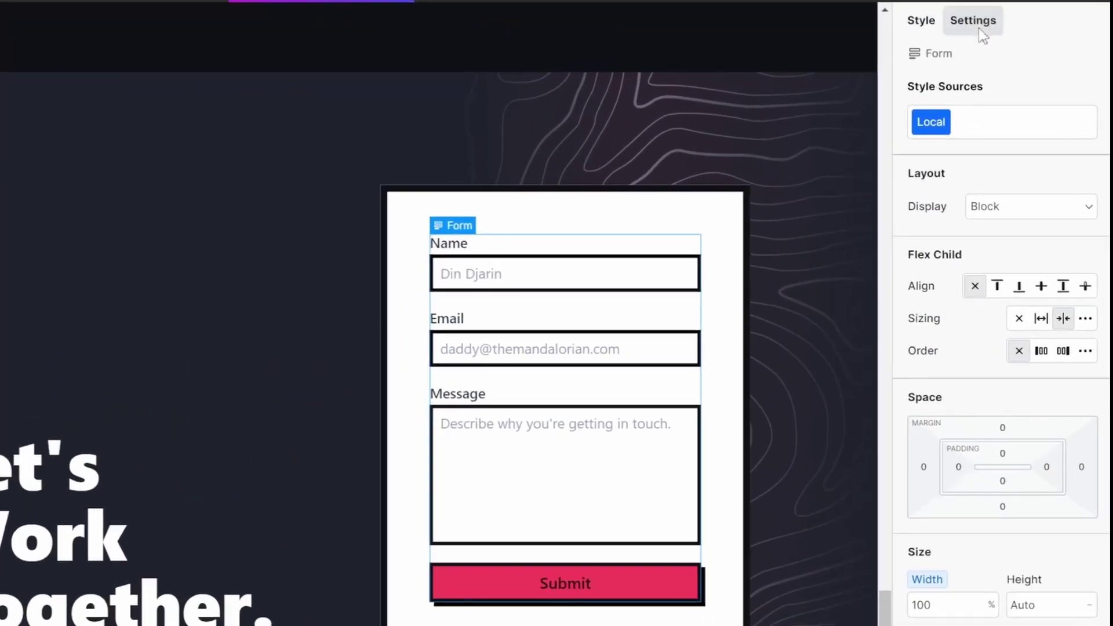
click(1022, 58)
click(1089, 163)
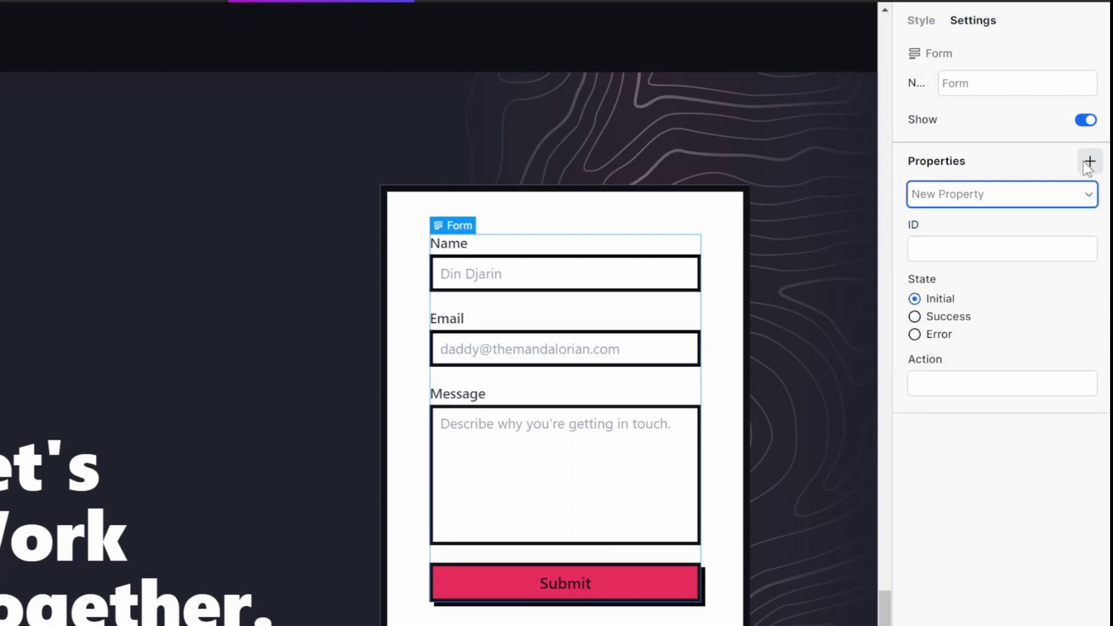
click(1058, 195)
click(1015, 404)
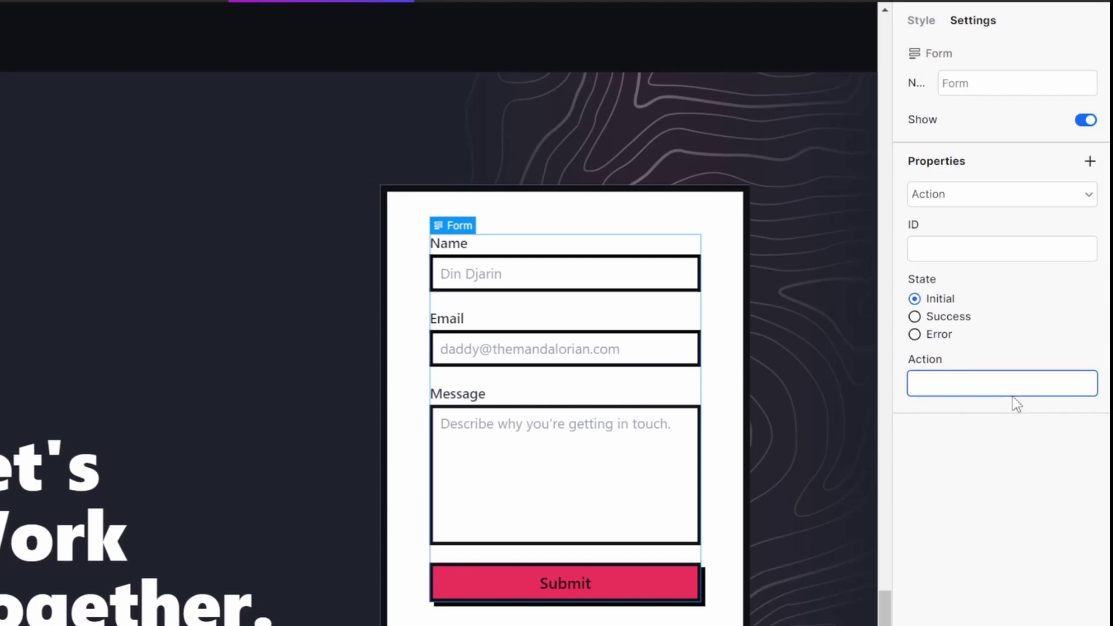
key(ctrl+v)
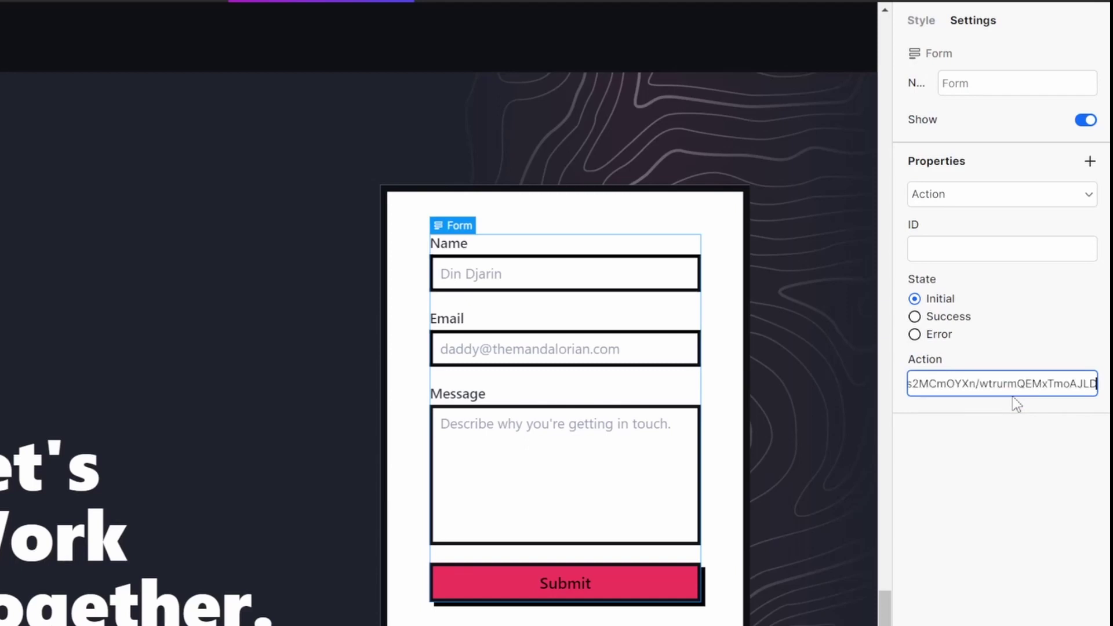
key(Return)
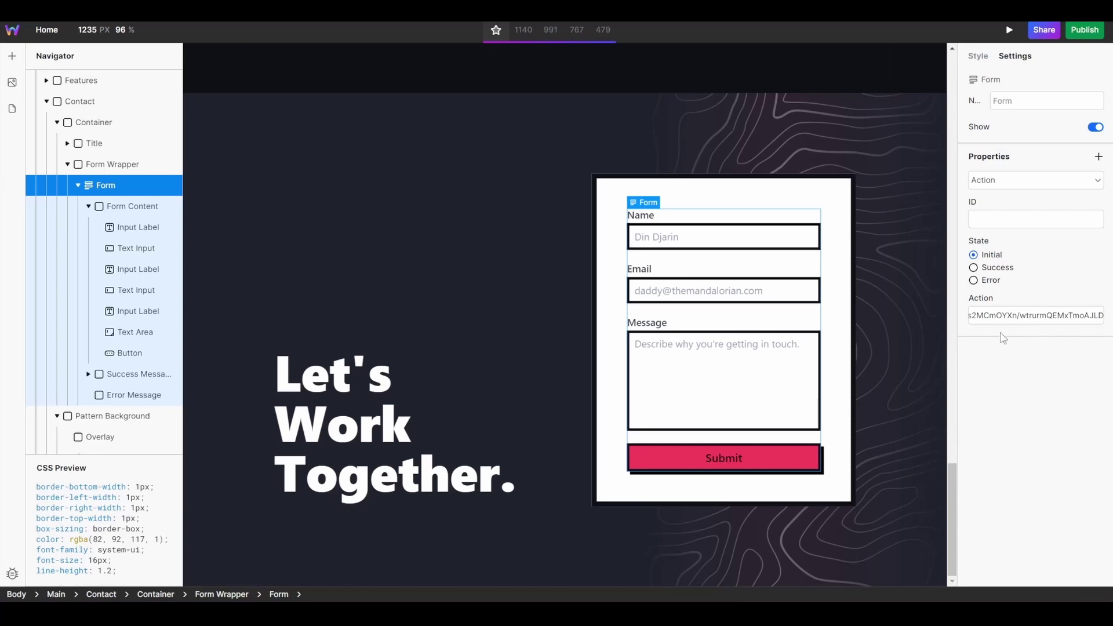
click(1084, 30)
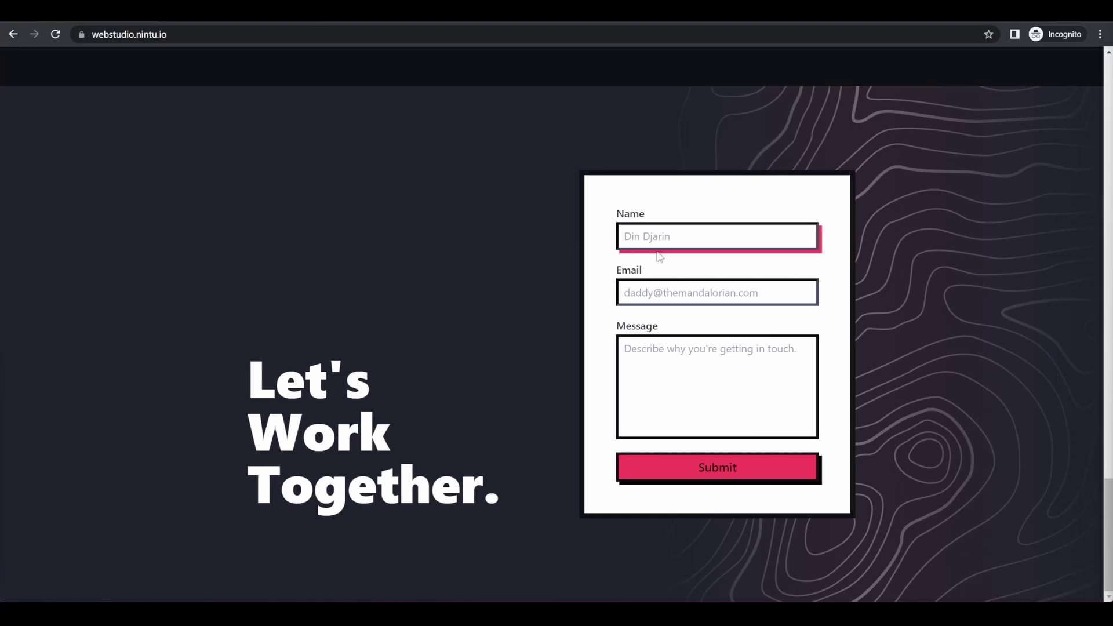
- Submit the contact form with a test name, e-mail and message 'Hi I would like a website pizza'
click(668, 228)
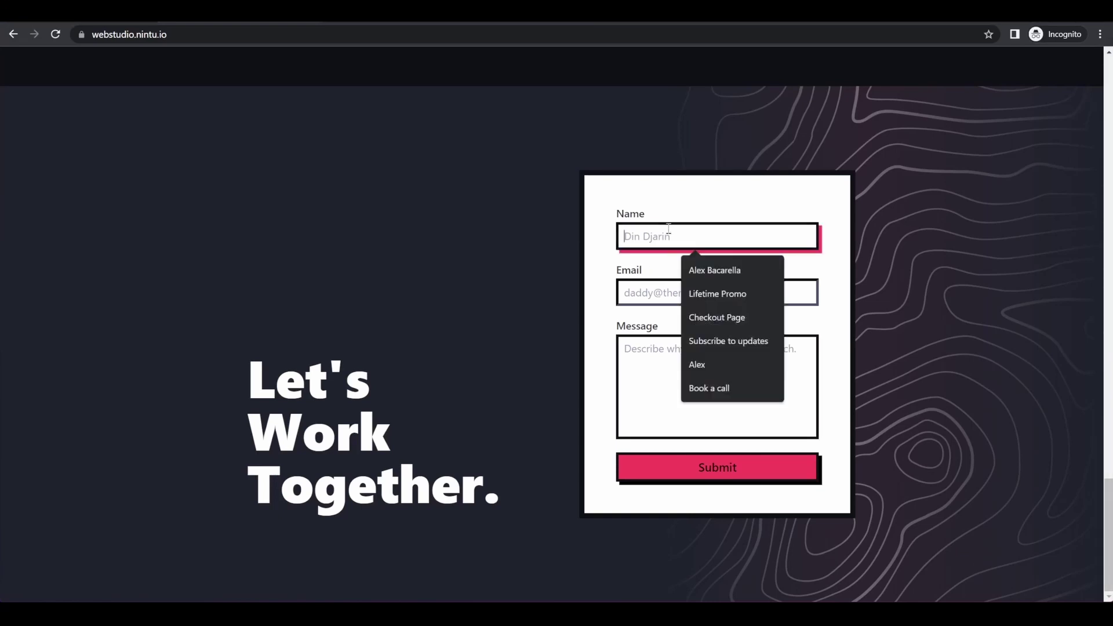
click(668, 227)
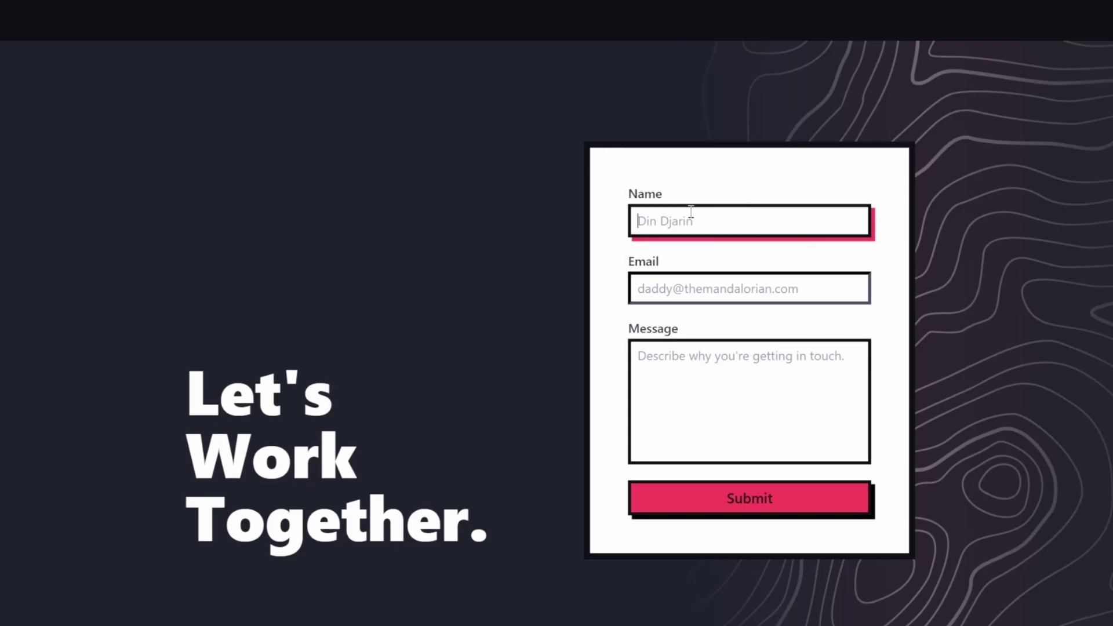
text(John)
key(Tab)
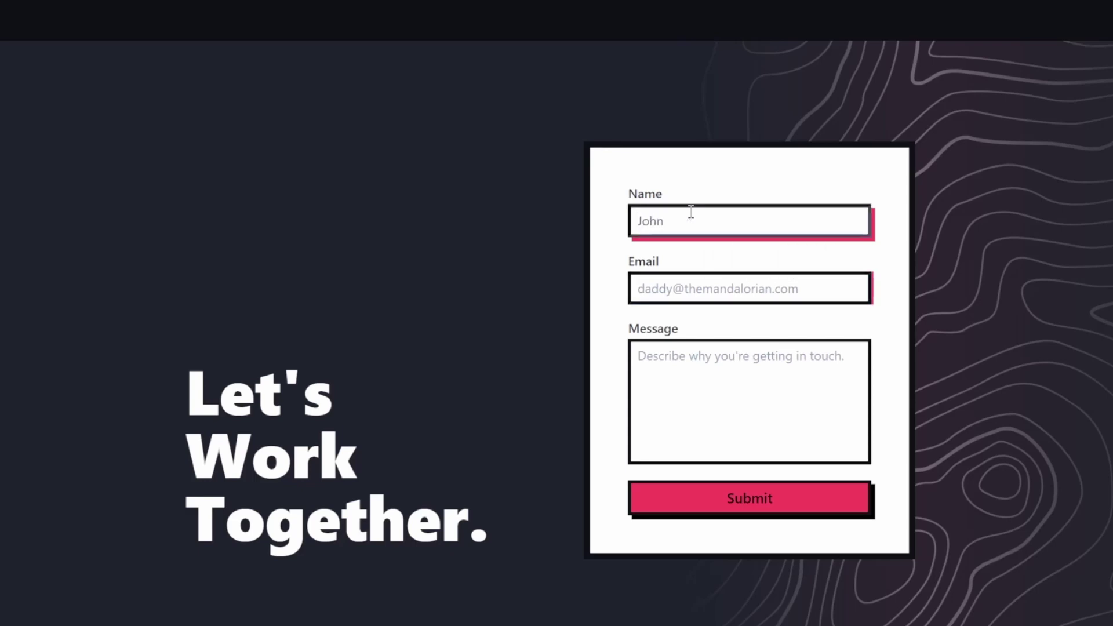
text(john@doe.com)
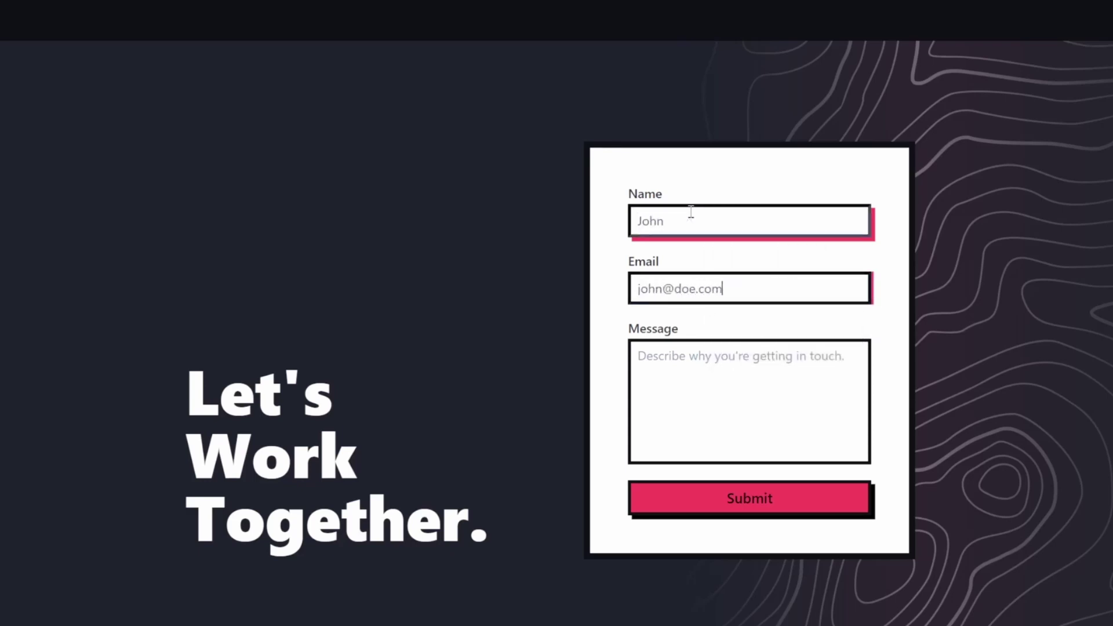
key(Tab)
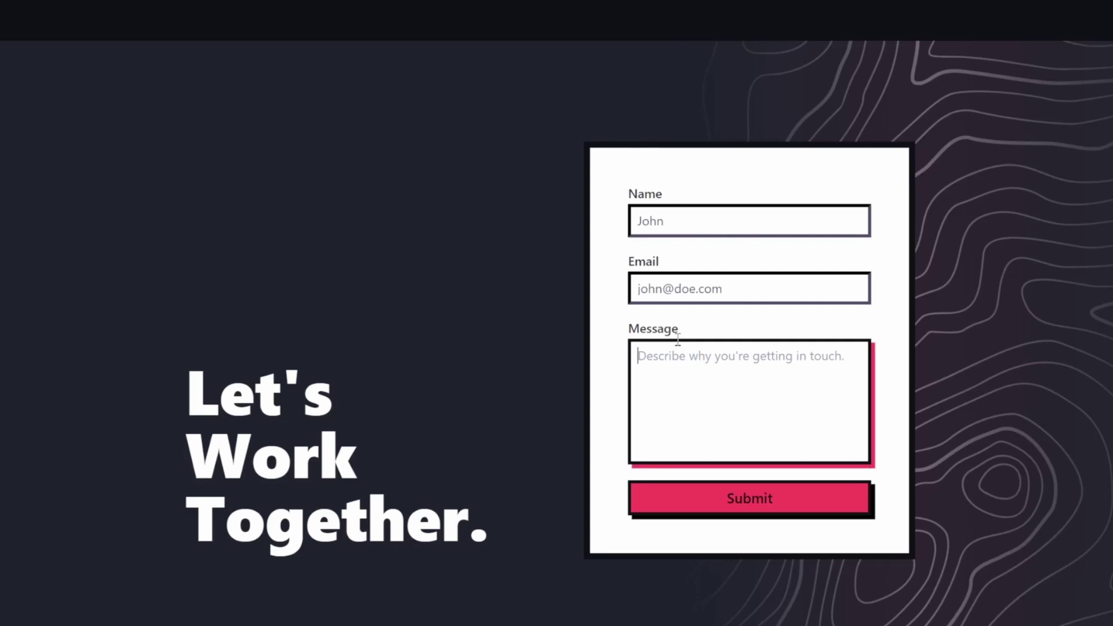
text(Hi)
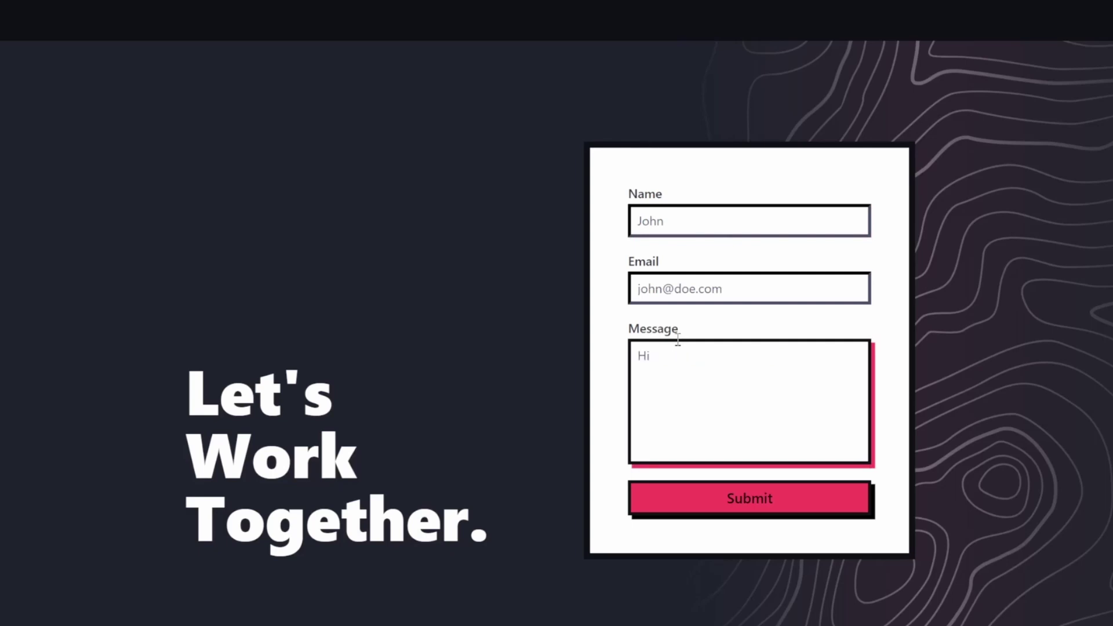
text( I would like a website pizza)
click(744, 510)
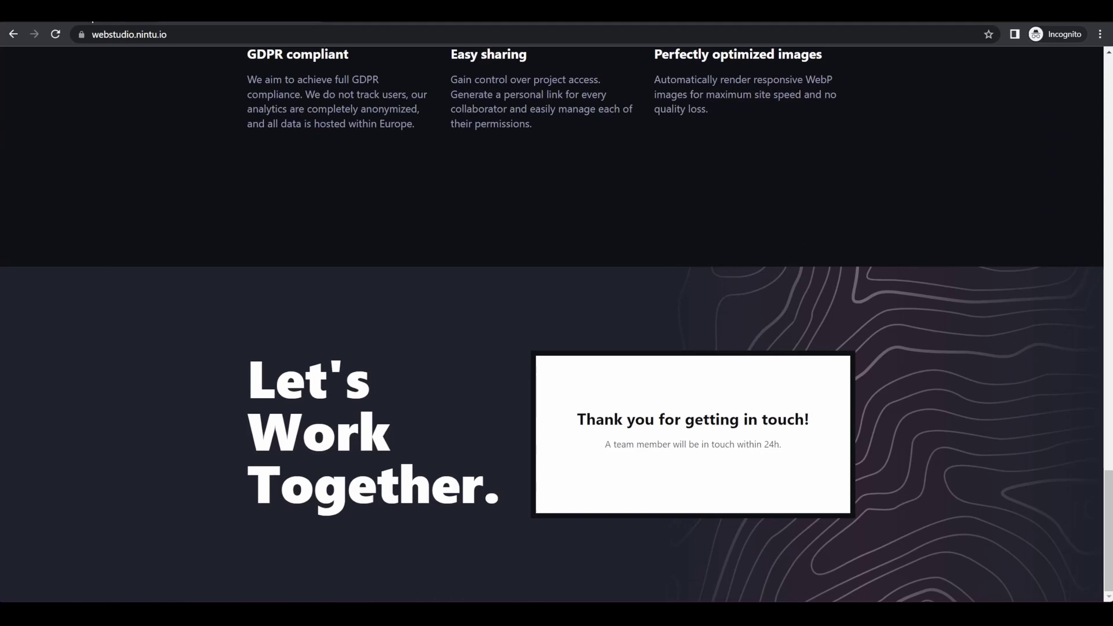
- Test the webhook trigger and expand the received body showing name, email and message
click(106, 23)
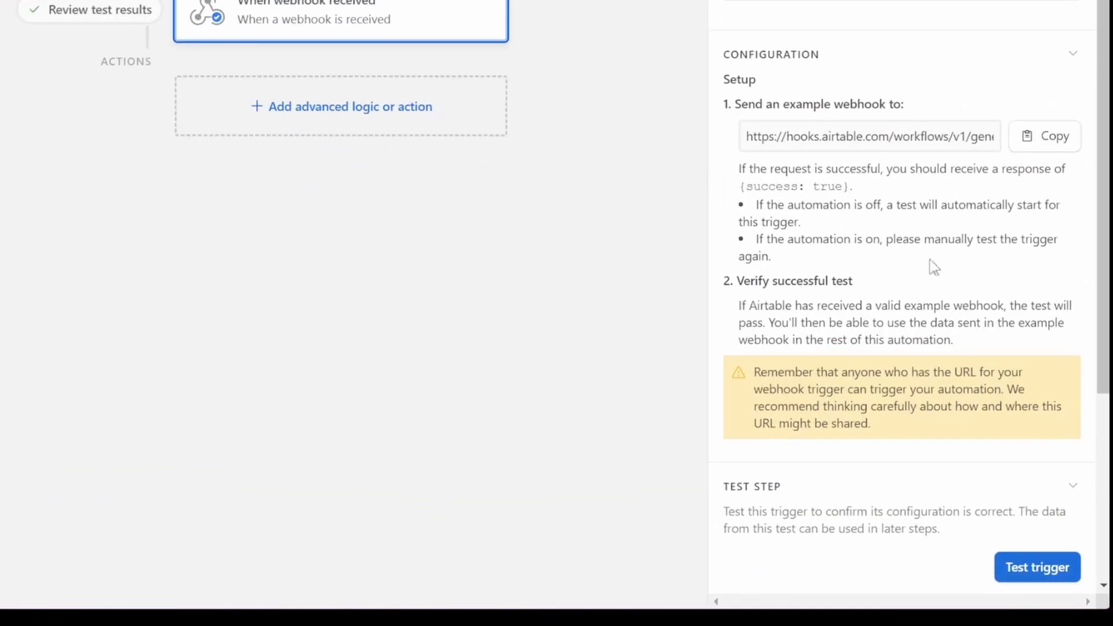
scroll(1020, 377, down, 3)
click(1063, 389)
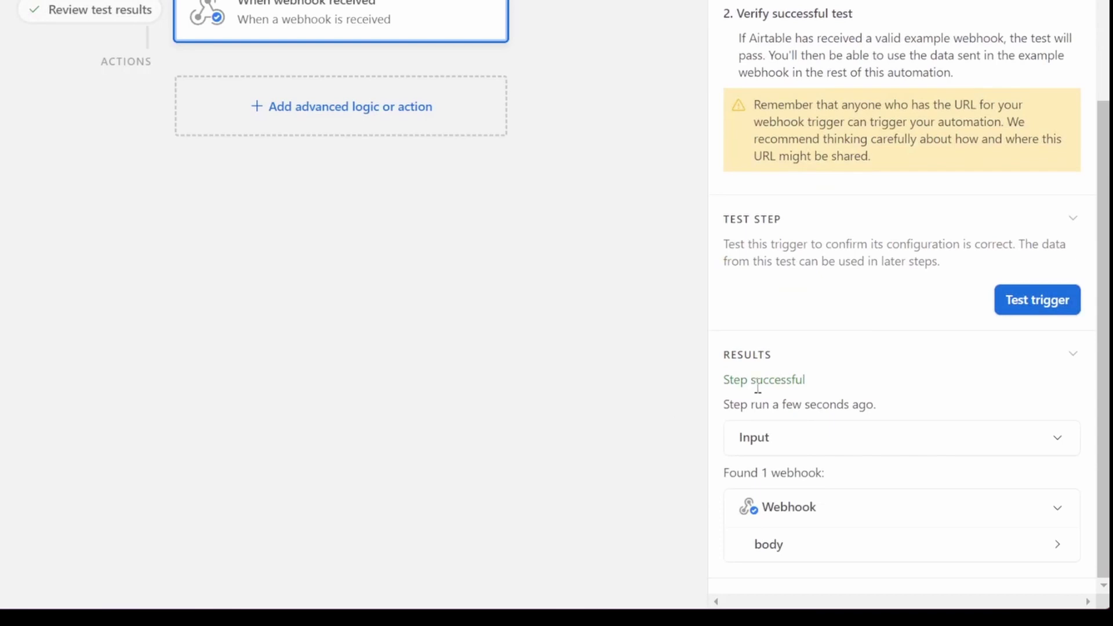
click(846, 547)
scroll(851, 398, down, 2)
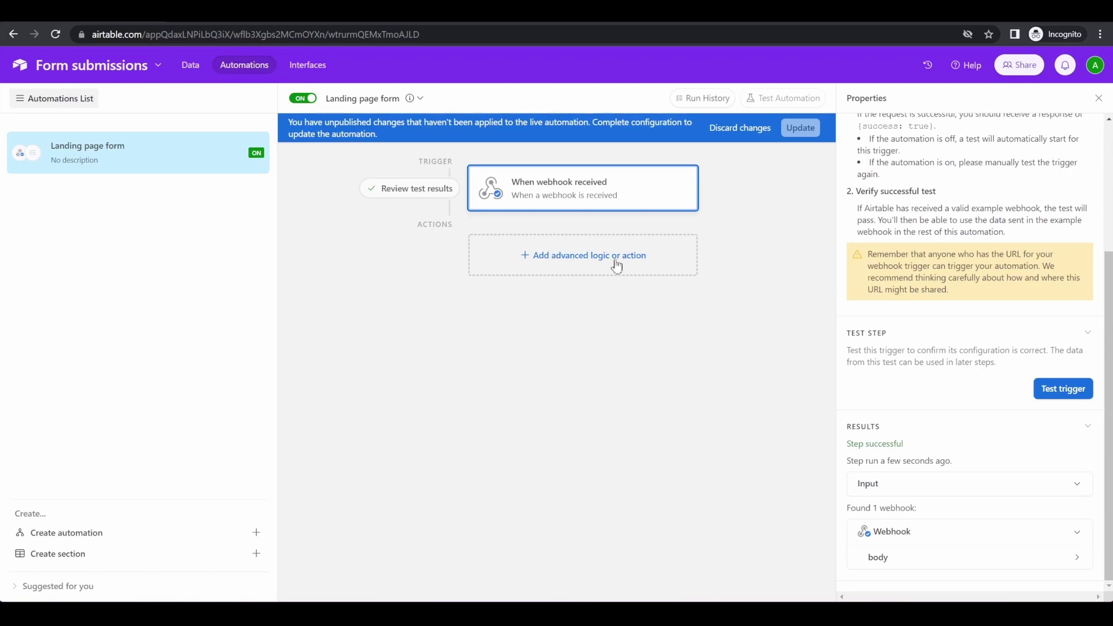
- Add a Create record action targeting the Form data table
click(562, 267)
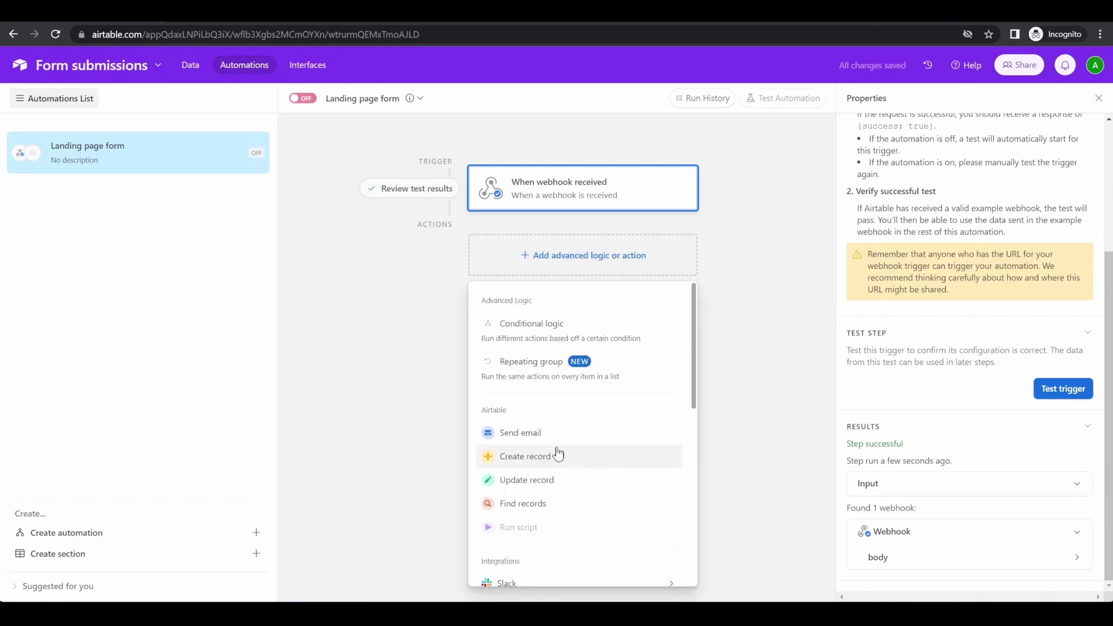
click(557, 456)
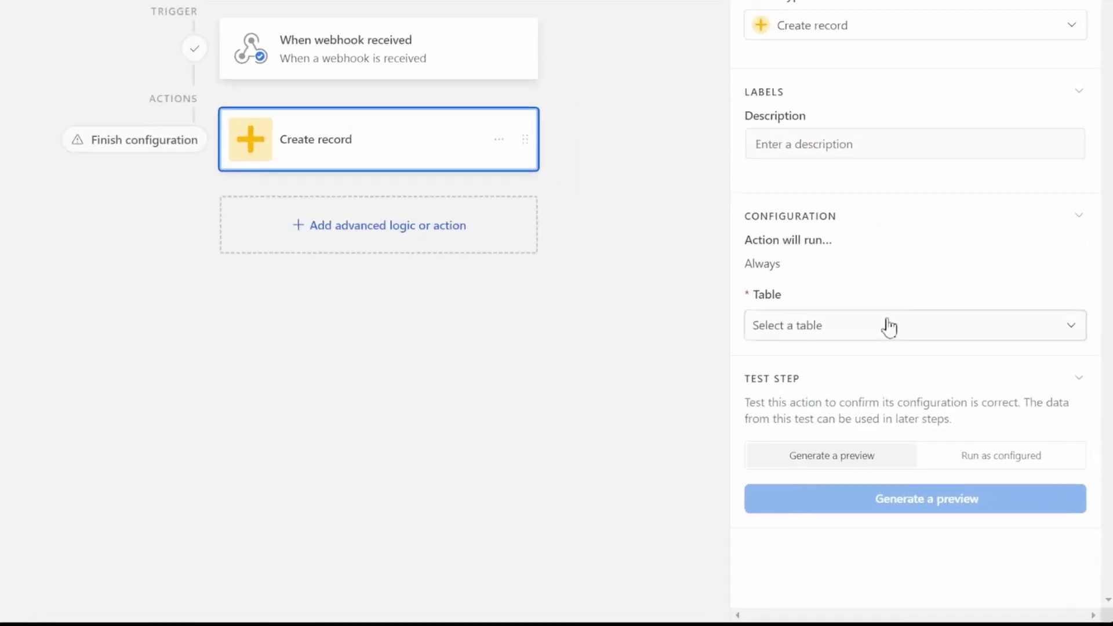
click(953, 387)
click(833, 387)
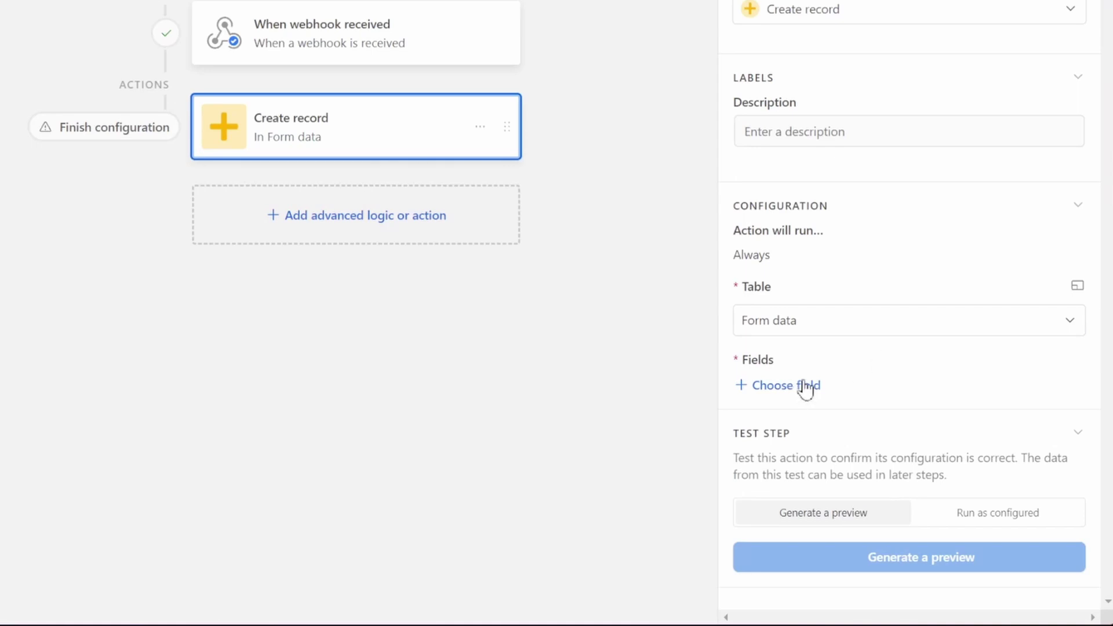
- Add the Name field and fill it with the webhook body's name value
click(805, 387)
click(805, 452)
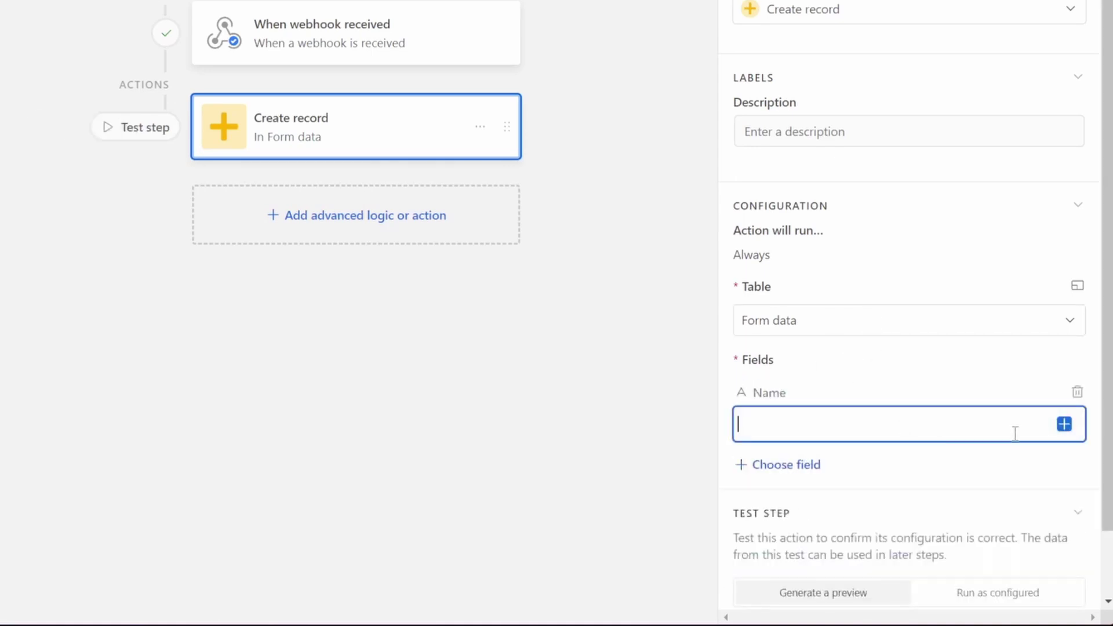
click(1063, 424)
click(906, 270)
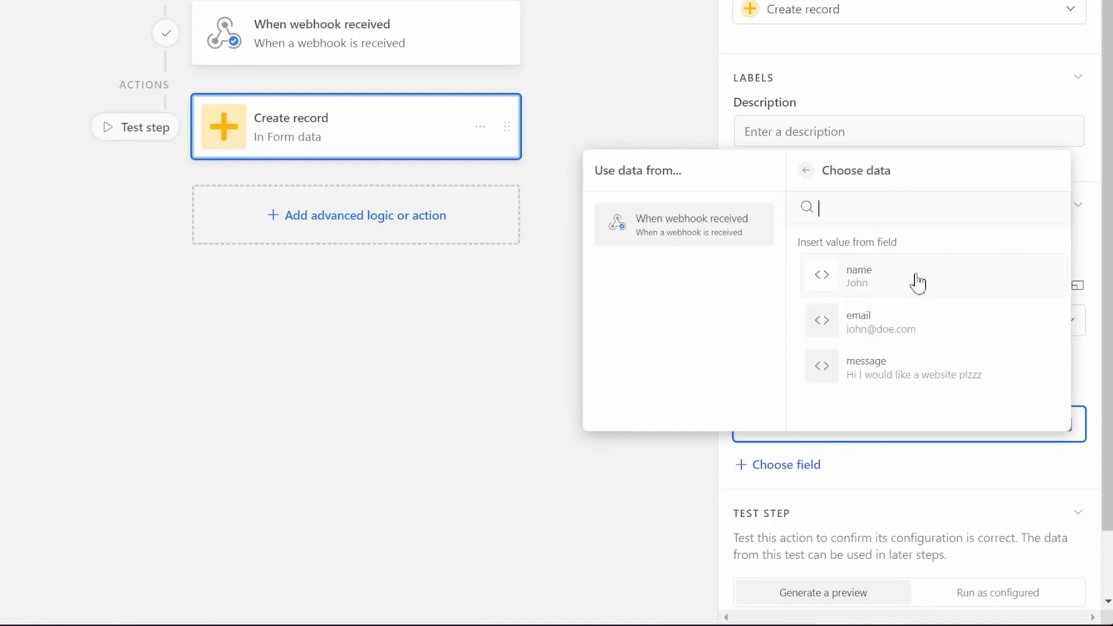
click(914, 278)
- Map Email to the body's email, then add Message and begin mapping it from the body
click(844, 413)
click(889, 450)
click(1063, 445)
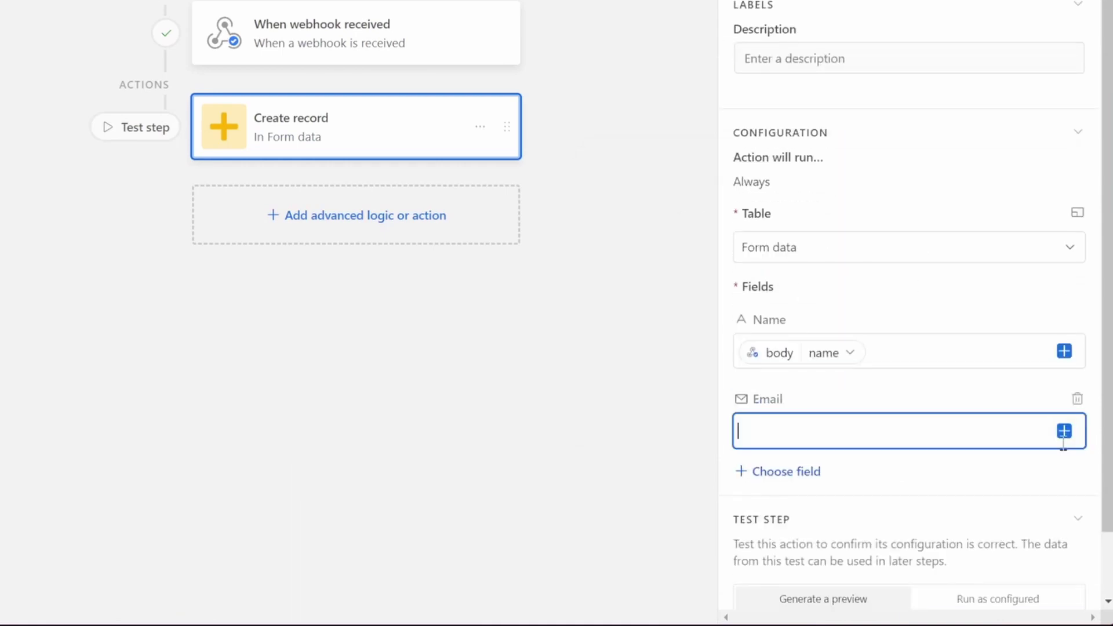
click(1063, 432)
click(906, 281)
click(907, 325)
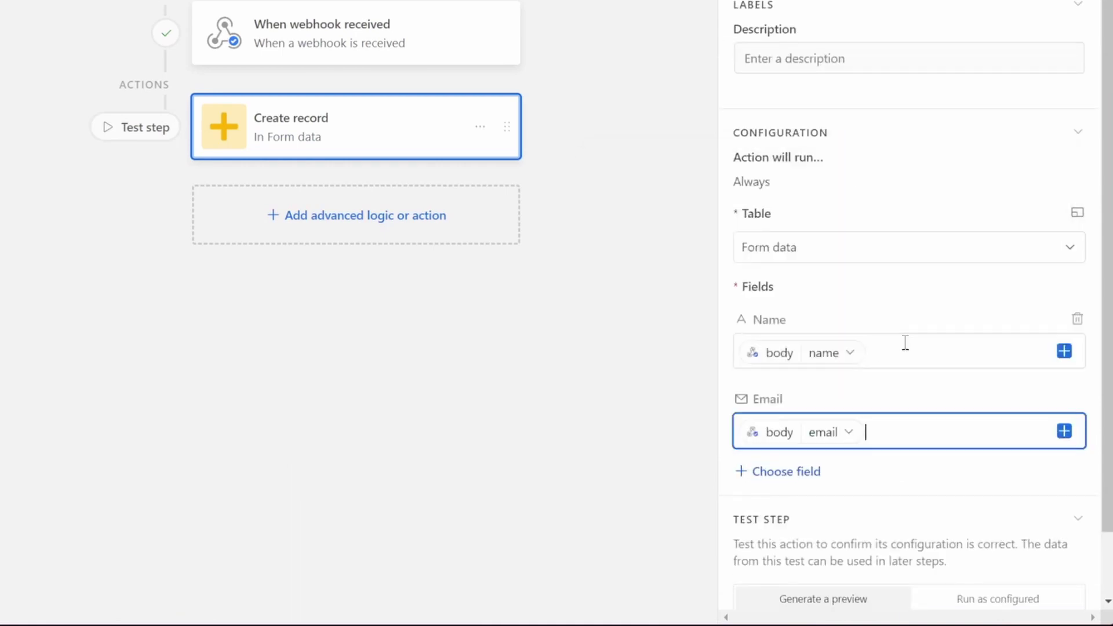
click(800, 471)
click(819, 536)
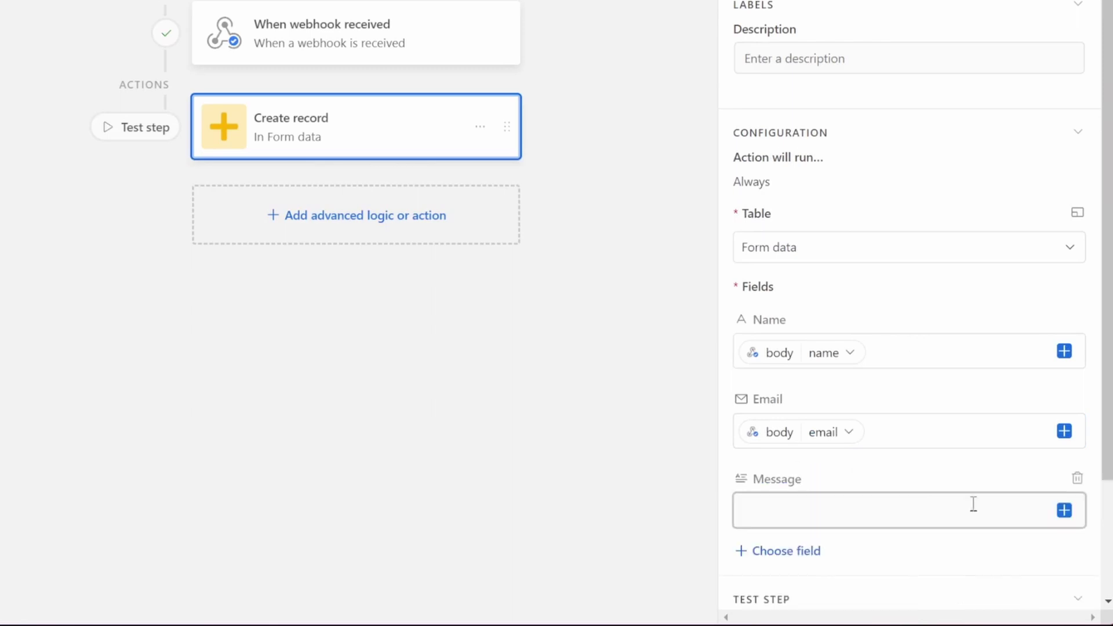
click(1066, 510)
click(878, 380)
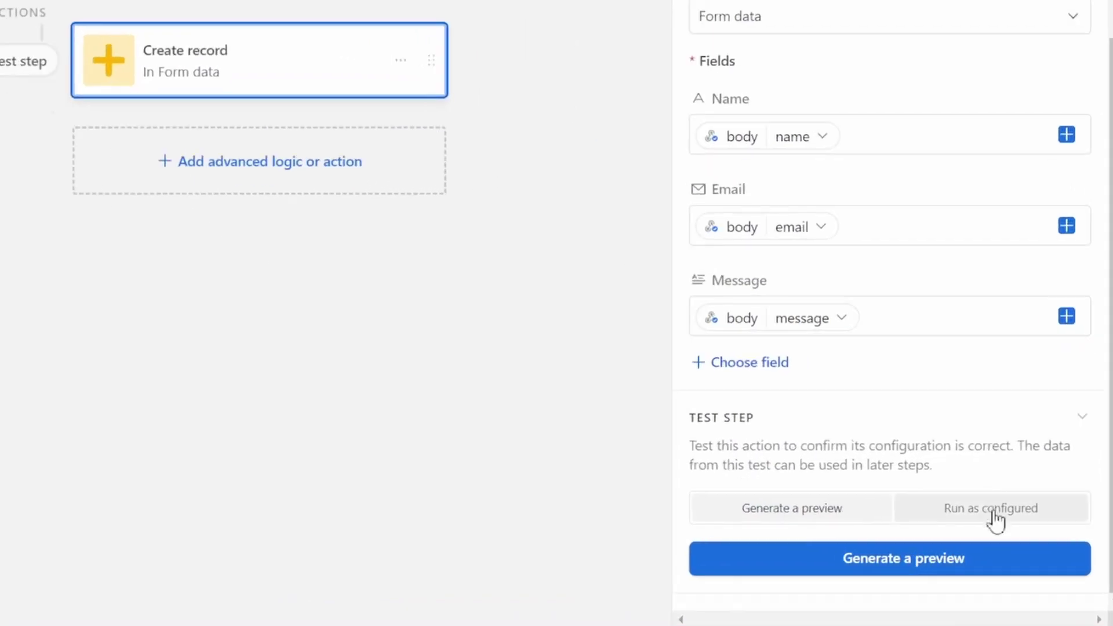
- Run the action test as configured to create a real record in Form data
click(1031, 530)
click(826, 560)
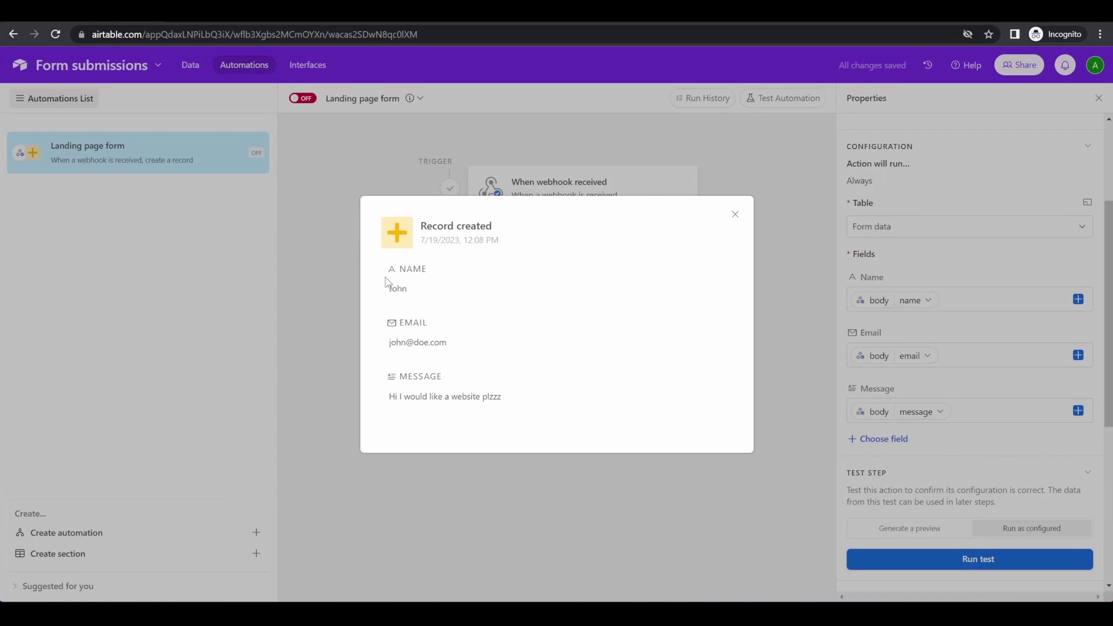
click(734, 220)
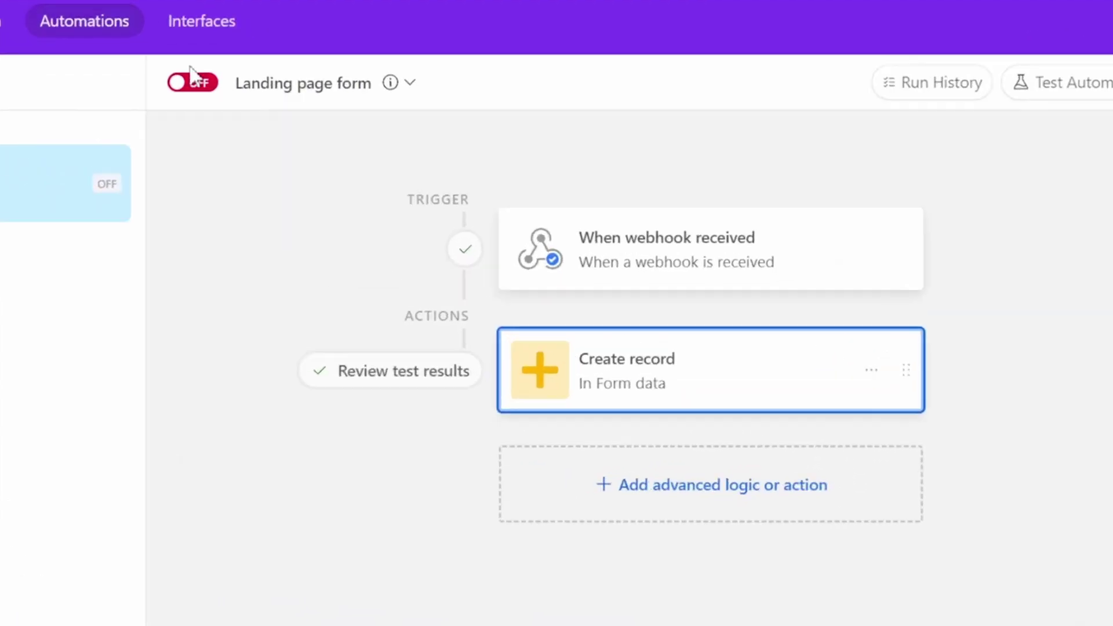
- Turn the Landing page form automation on, check the Form data records, and return to the site
click(305, 99)
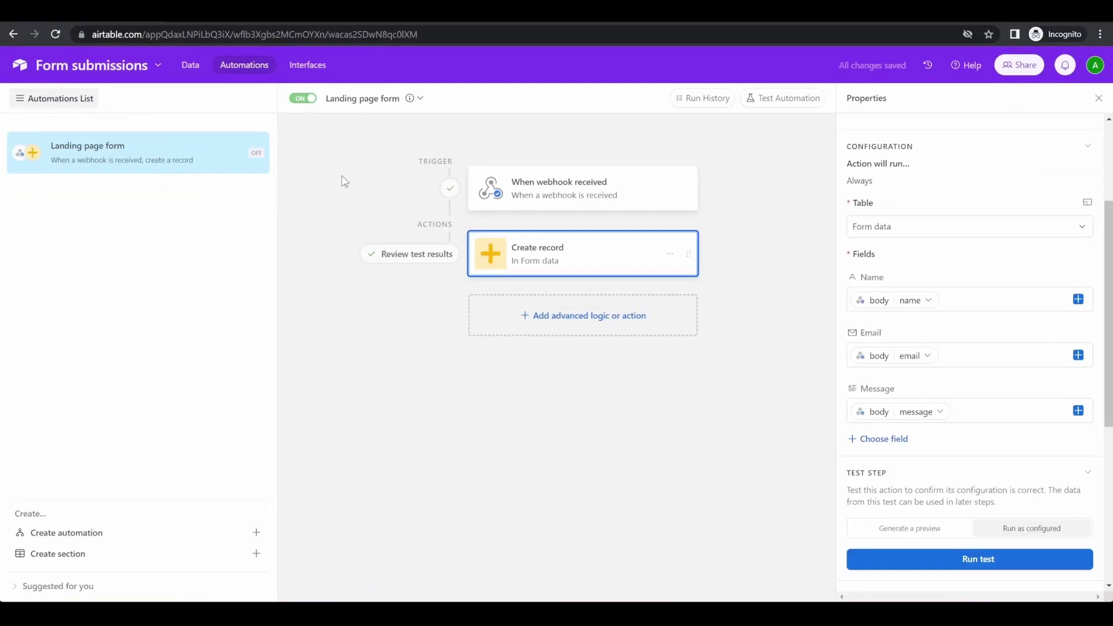
click(196, 72)
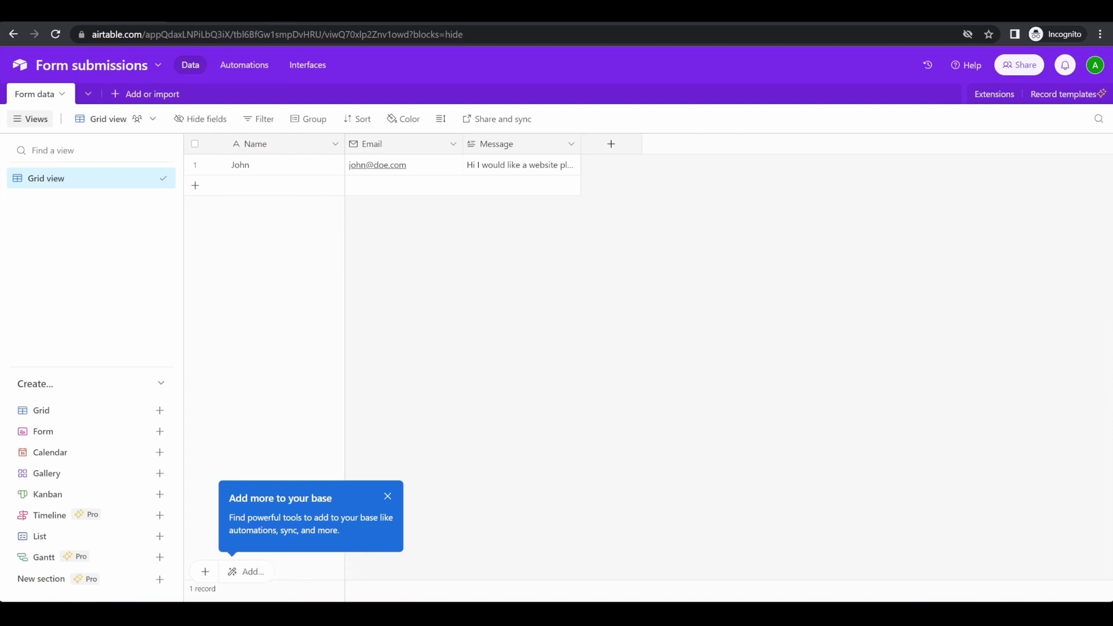
key(ctrl+Tab)
- Reload the published site and resubmit the contact form with test entries 'jkhfgjghf' and 'dasdasd'
click(56, 34)
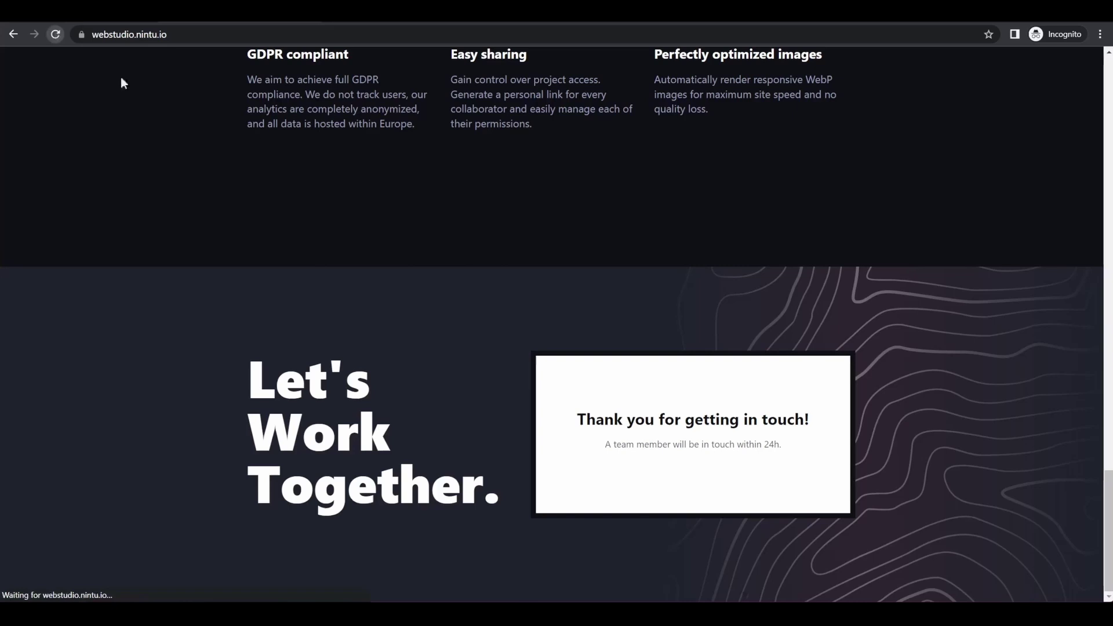
scroll(454, 293, down, 3)
click(701, 243)
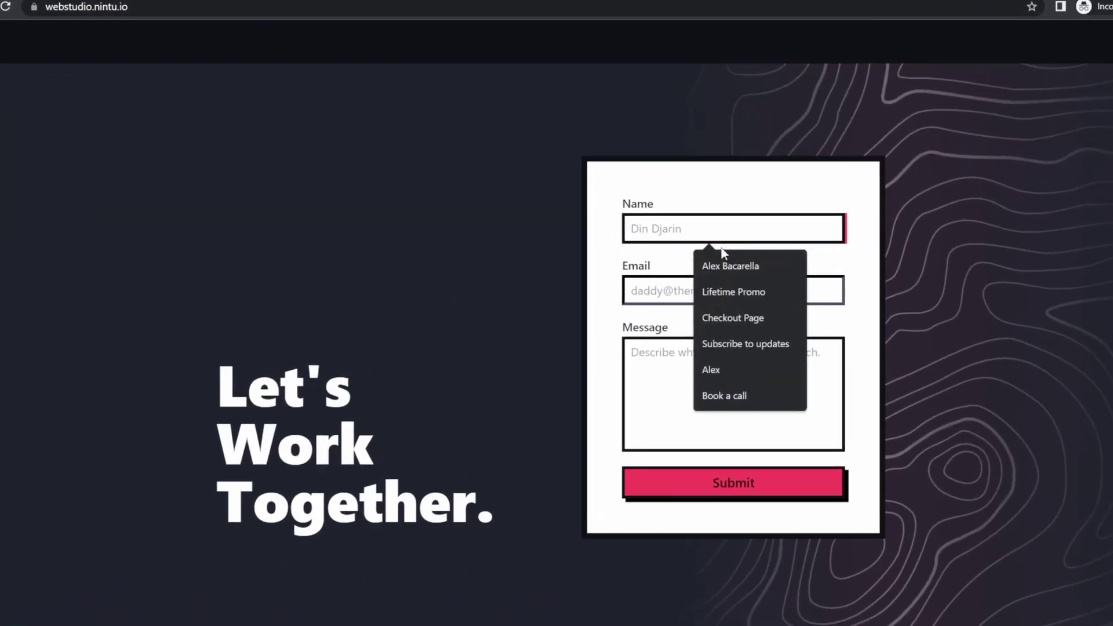
text(jkhfgjghf)
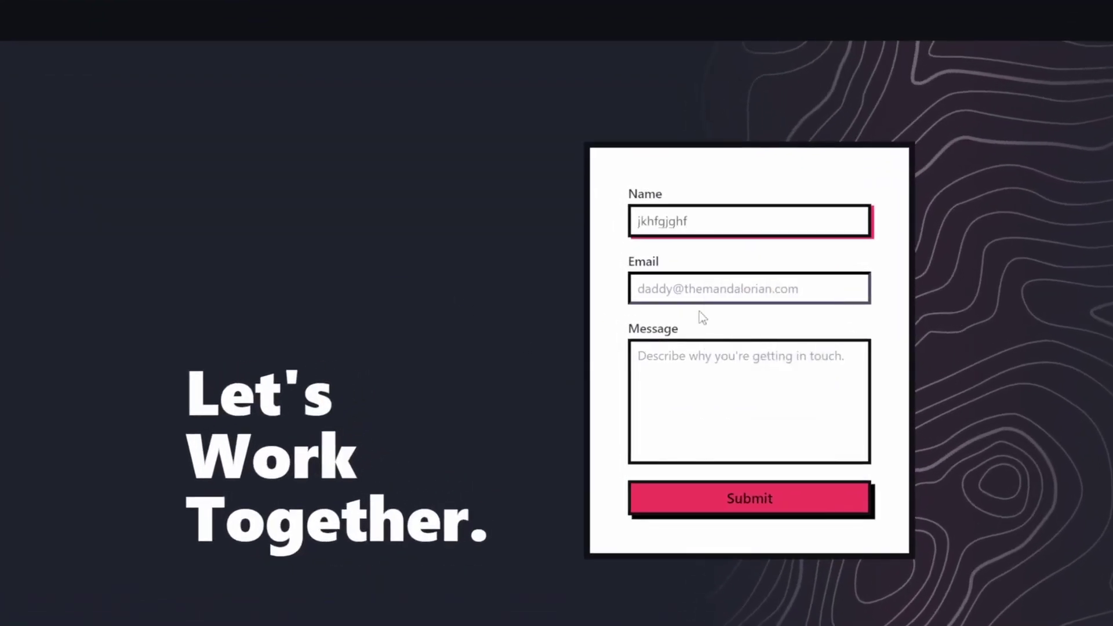
click(713, 286)
text(dasdasd@SDdfdsf.com)
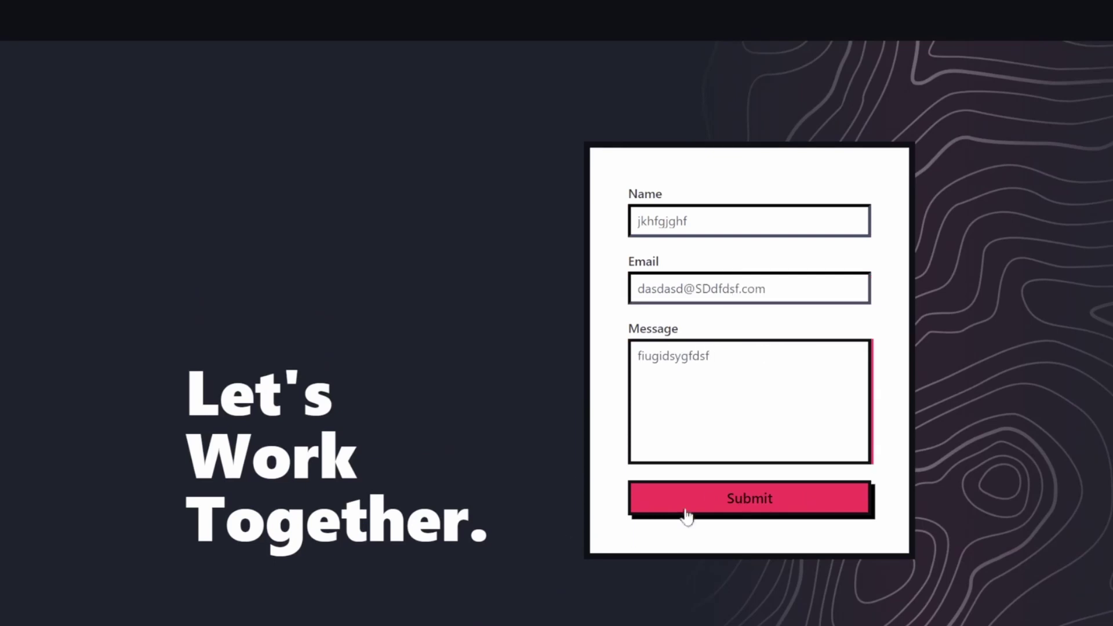
click(688, 511)
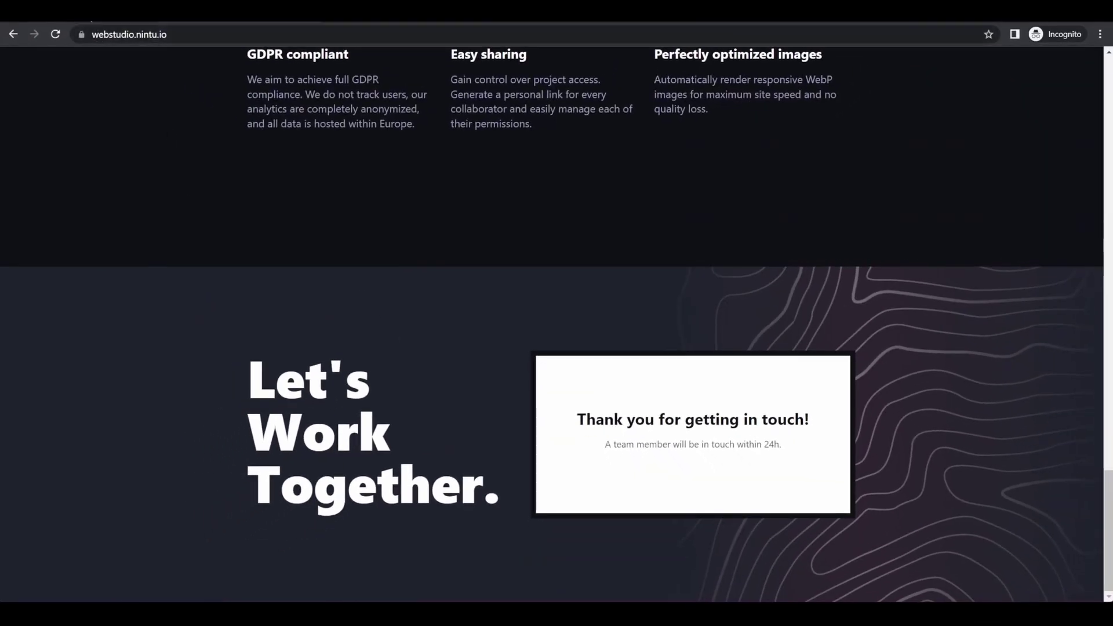
- Switch to Airtable's Form data table to see the second submitted record
click(70, 11)
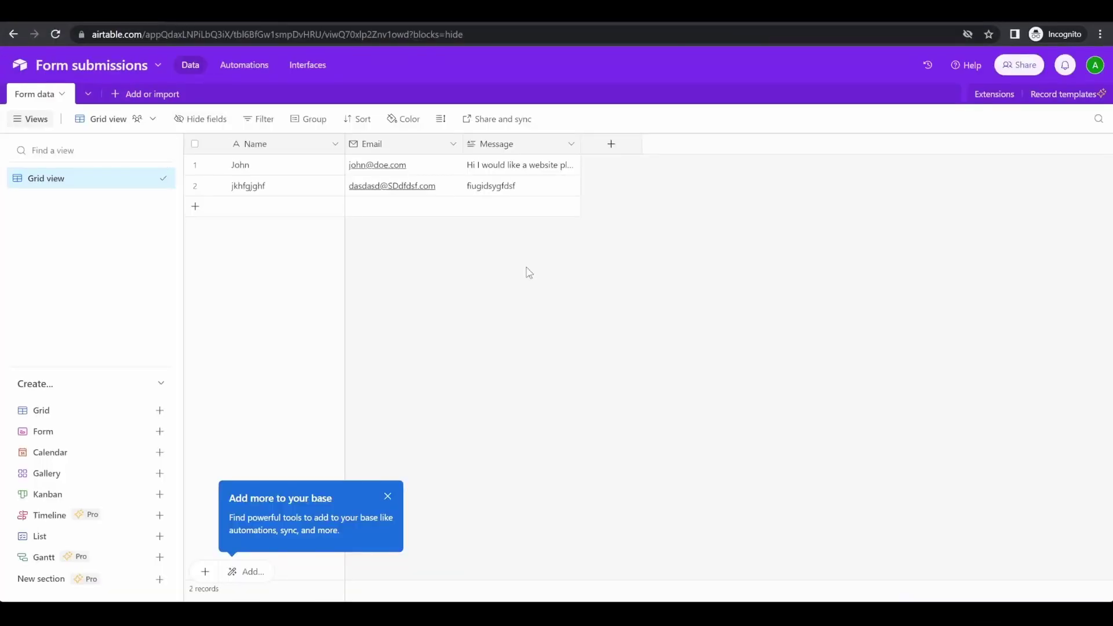